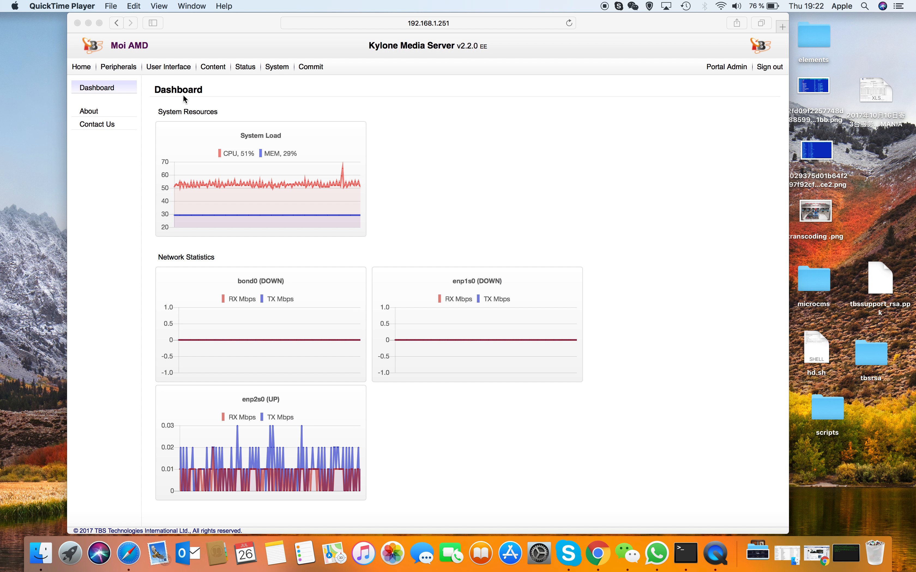
# Step: Review the home dashboard and the general Peripherals pages, covering Settings and AP Profiles
pyautogui.click(81, 68)
pyautogui.click(81, 69)
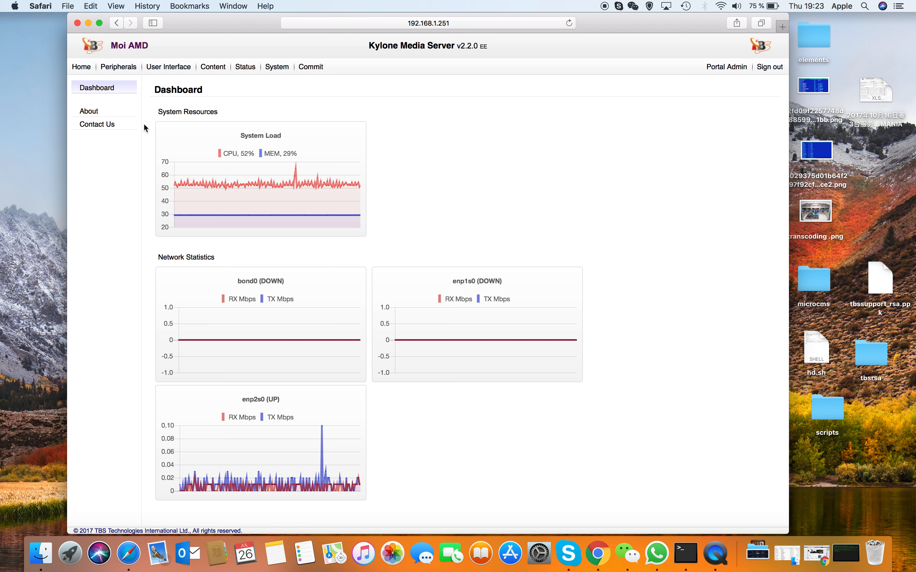
pyautogui.click(121, 66)
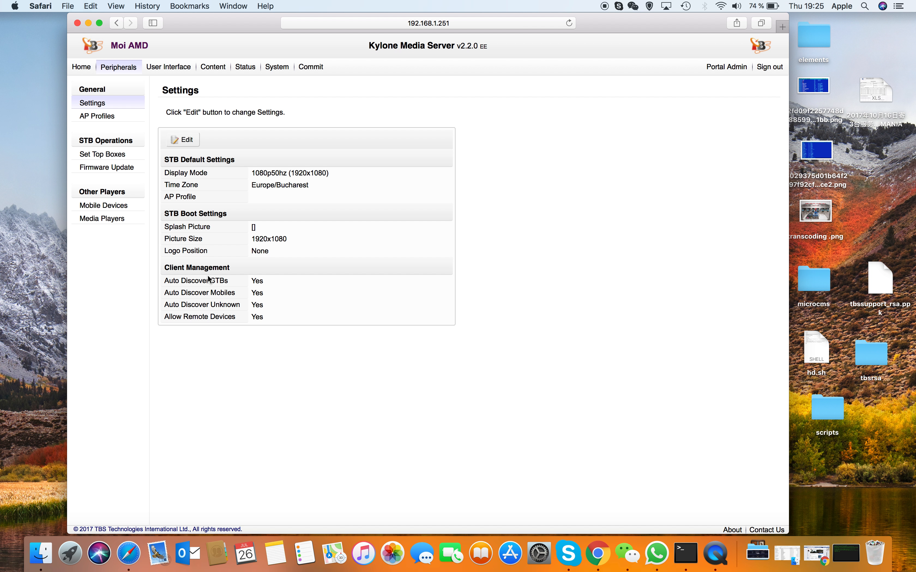
pyautogui.click(92, 103)
pyautogui.click(105, 116)
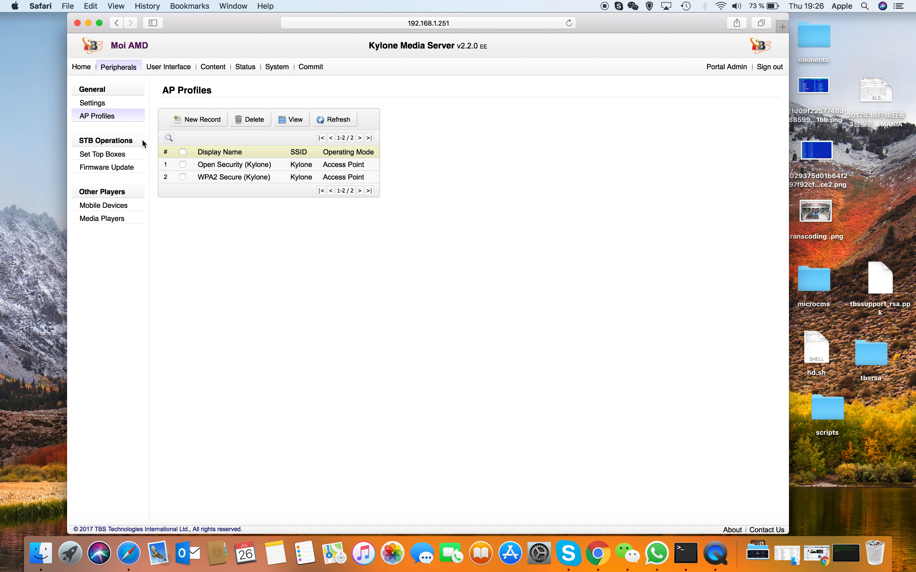
# Step: Review the set top box, firmware update, mobile device and media player pages of the peripherals section
pyautogui.click(109, 153)
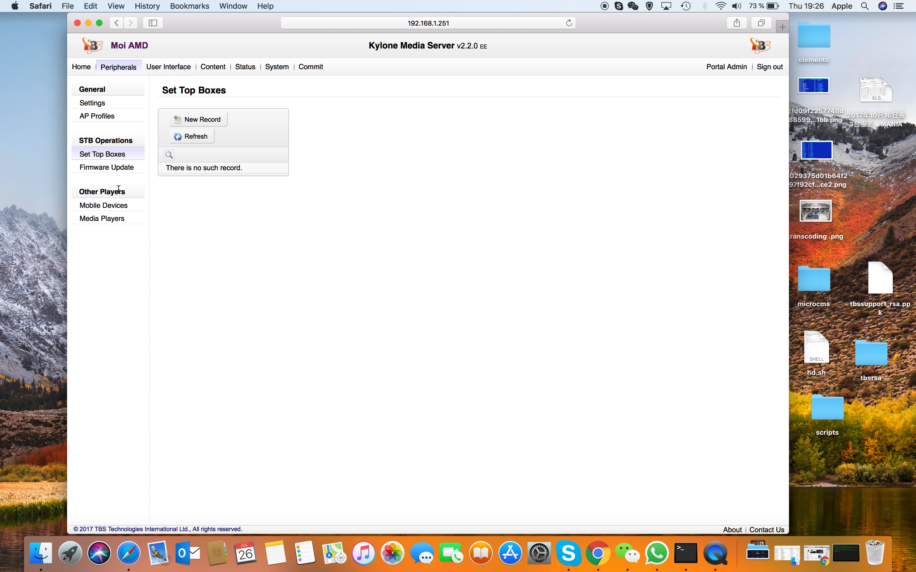
pyautogui.click(111, 169)
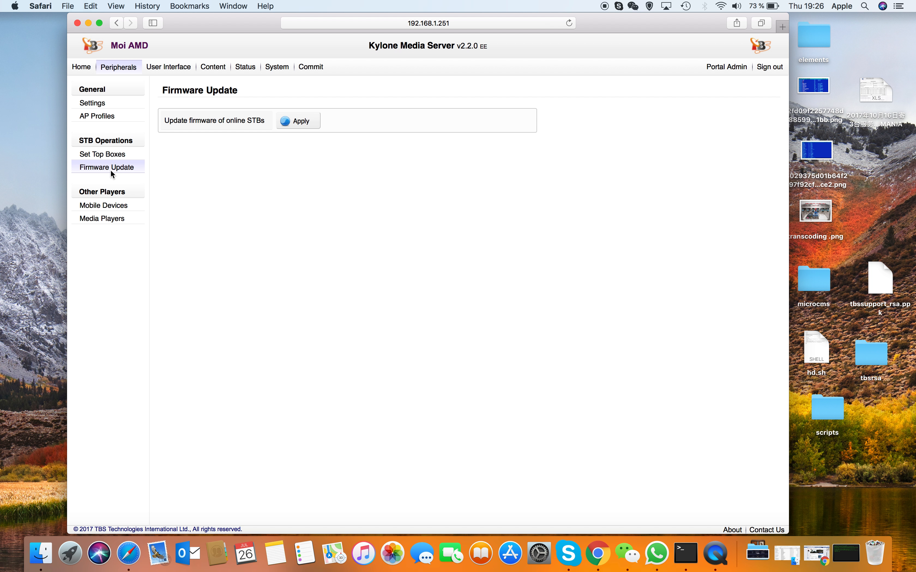
pyautogui.click(107, 205)
pyautogui.click(103, 218)
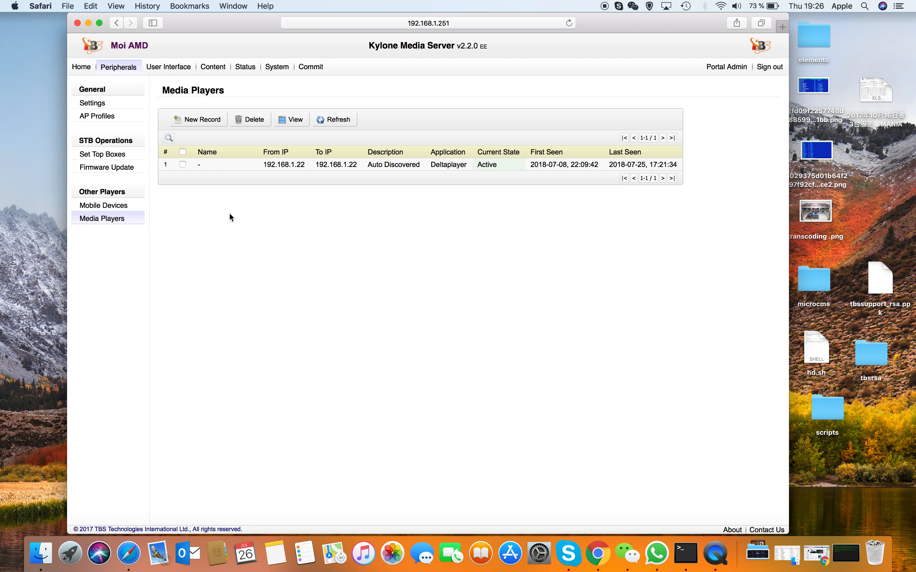
# Step: Examine the User Interface general settings and the full list of its advanced settings, including menu, cursor, buffering and media control options
pyautogui.click(177, 68)
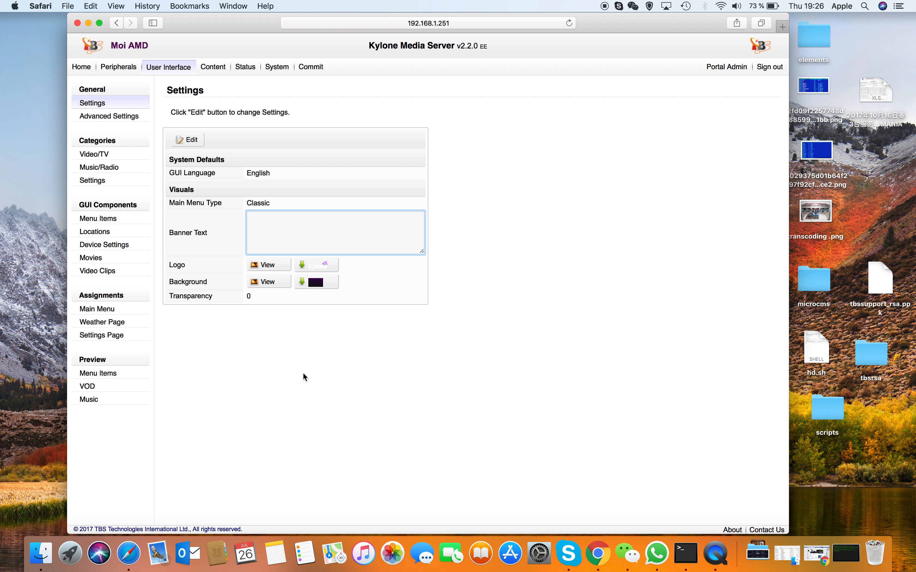
pyautogui.click(115, 118)
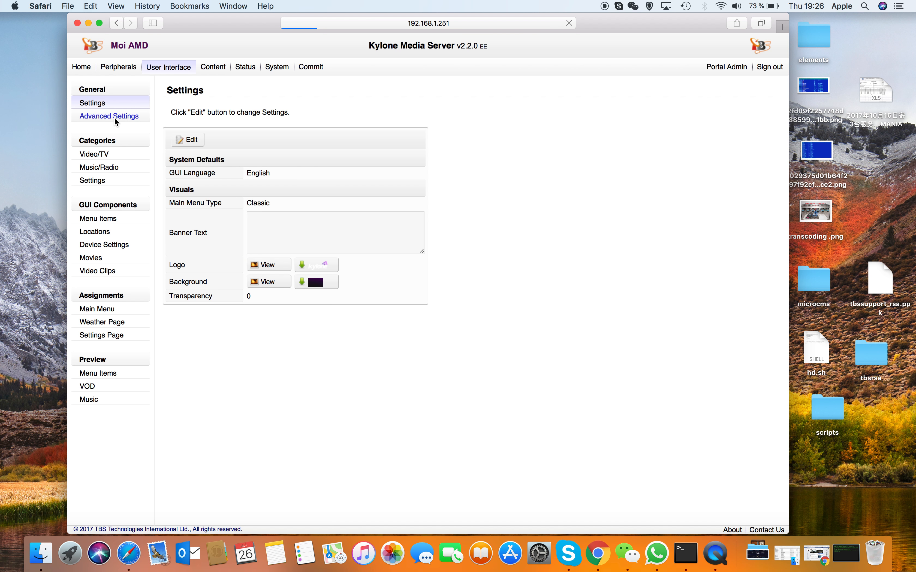
pyautogui.scroll(-5, 264, 280)
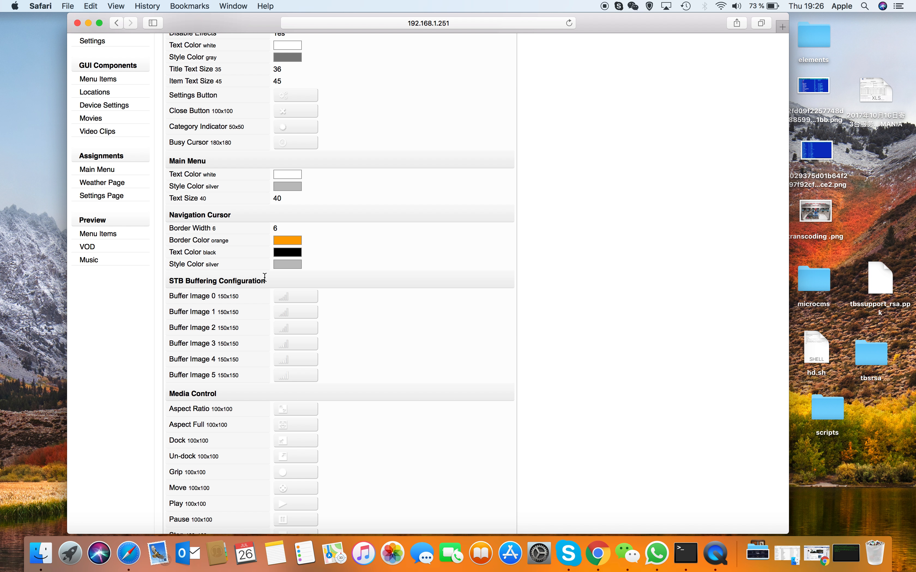
pyautogui.scroll(5, 264, 277)
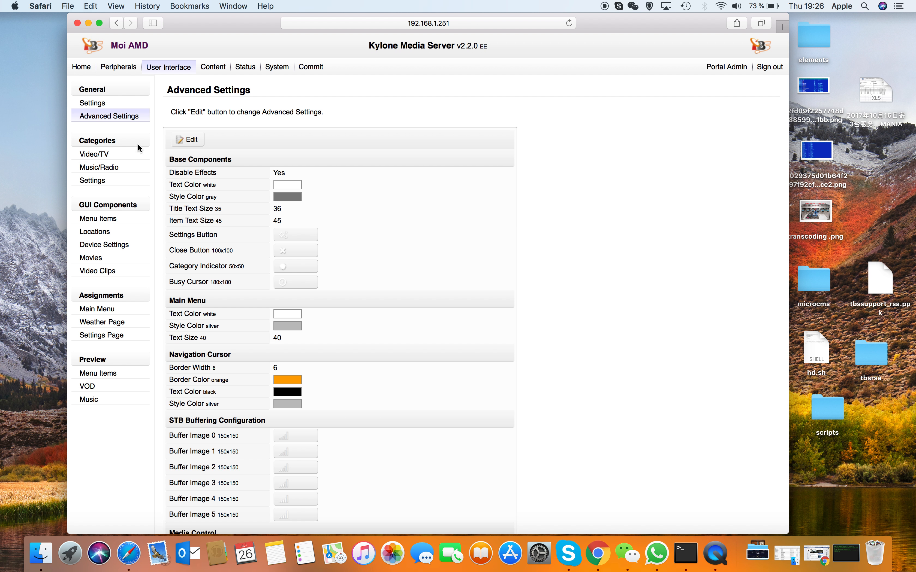
pyautogui.scroll(-12, 200, 163)
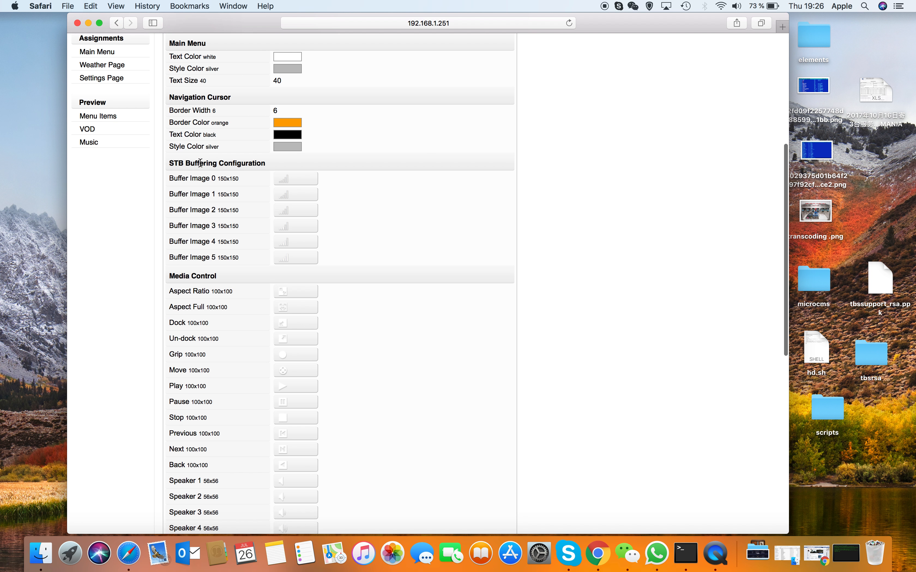
pyautogui.scroll(-1, 200, 164)
pyautogui.scroll(8, 201, 164)
pyautogui.scroll(-12, 200, 164)
pyautogui.scroll(15, 201, 163)
pyautogui.scroll(3, 201, 164)
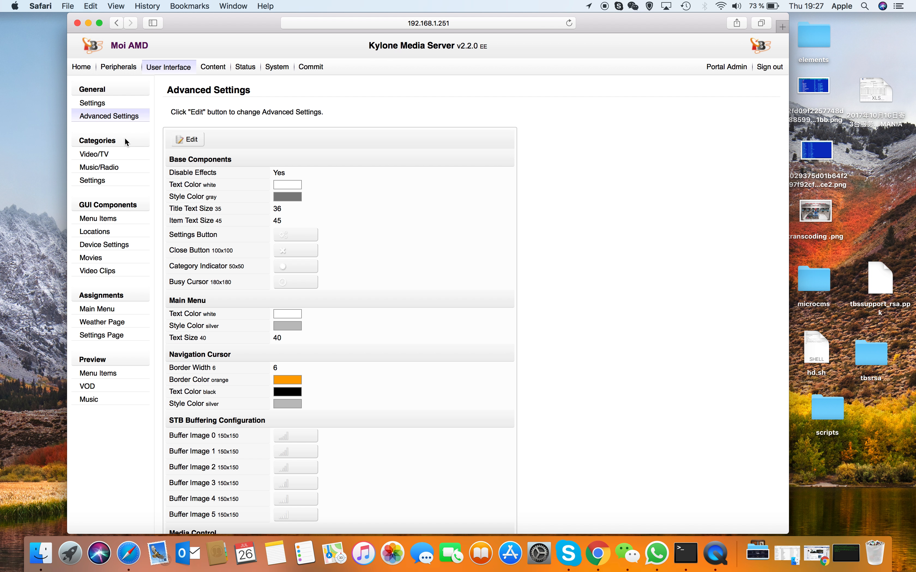
# Step: Review the Video/TV, Music/Radio and Settings category lists of the user interface
pyautogui.click(108, 155)
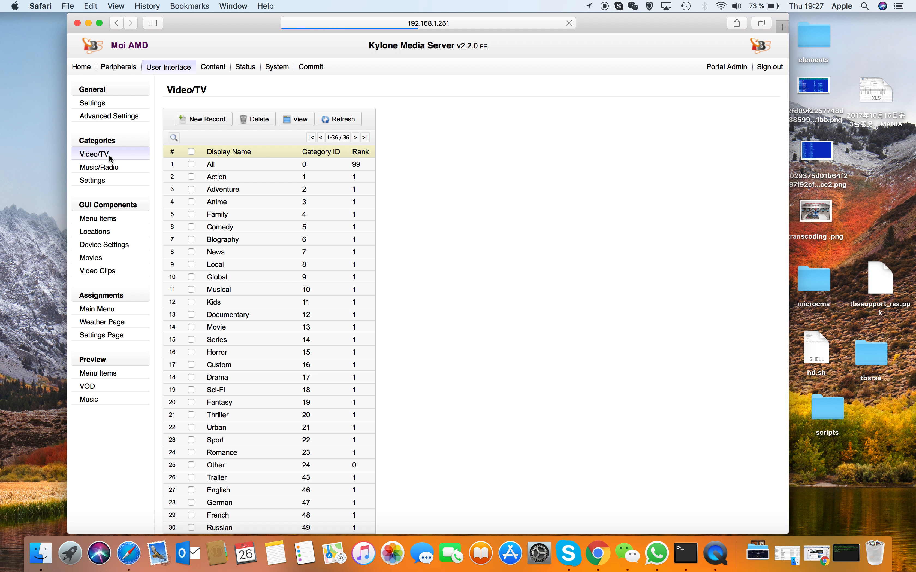
pyautogui.click(108, 169)
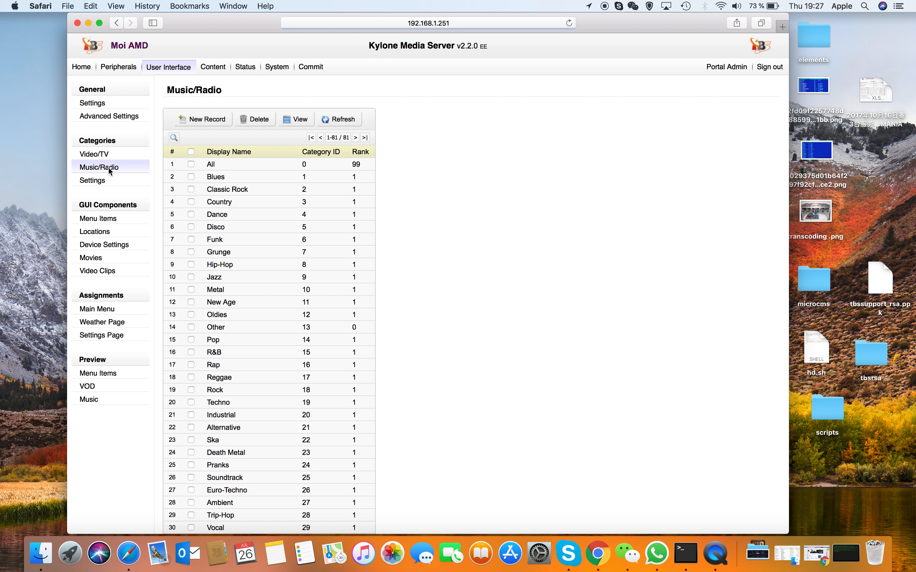
pyautogui.click(93, 184)
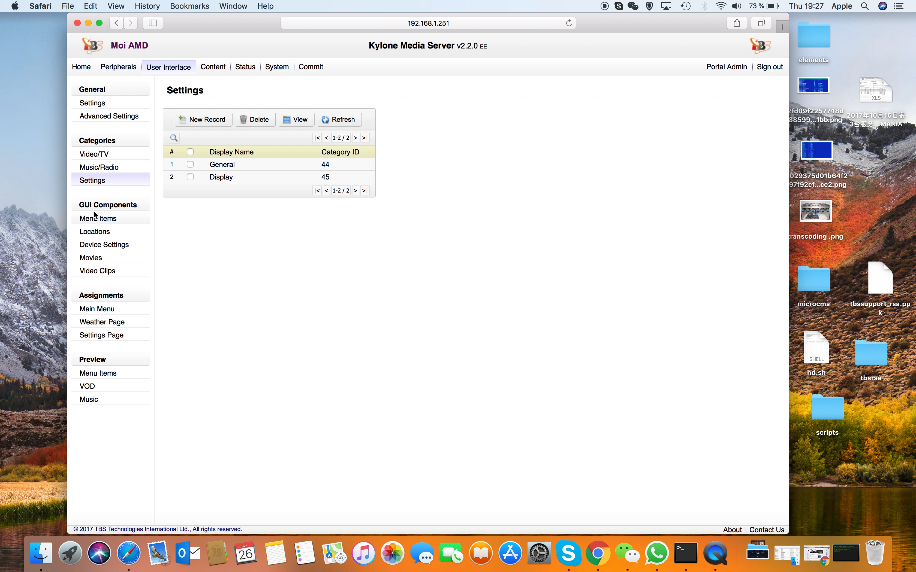
# Step: Review the GUI component lists for menu items, locations, device settings, movies and video clips
pyautogui.click(98, 219)
pyautogui.click(93, 234)
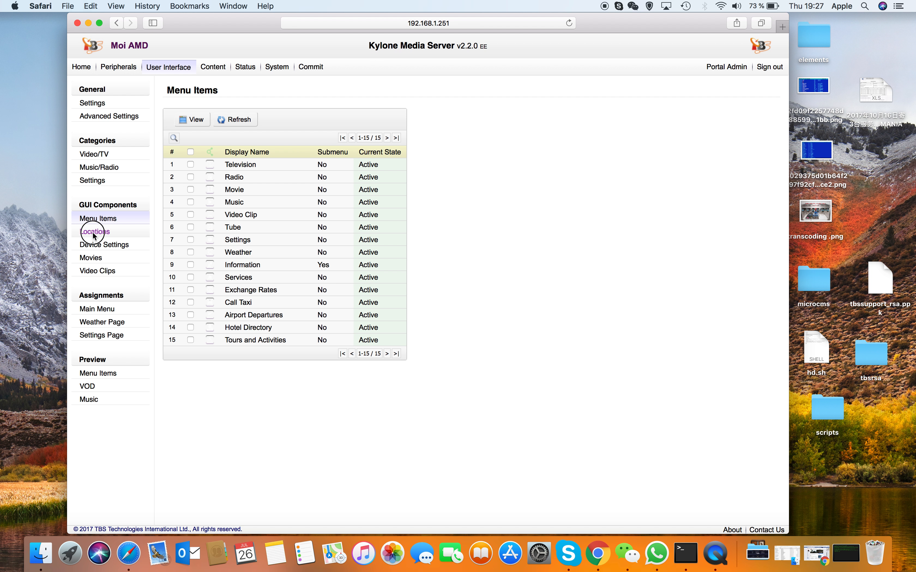
pyautogui.click(102, 245)
pyautogui.click(91, 260)
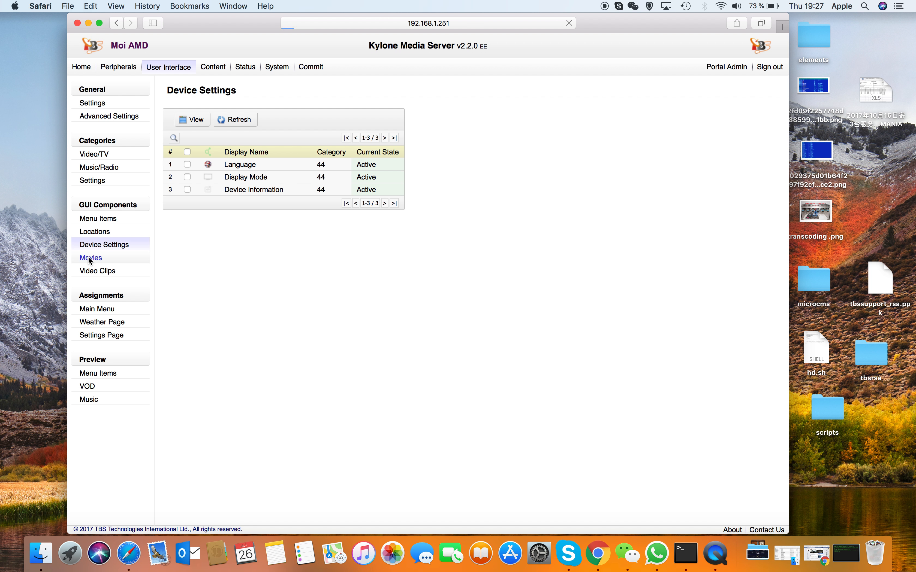
pyautogui.click(106, 273)
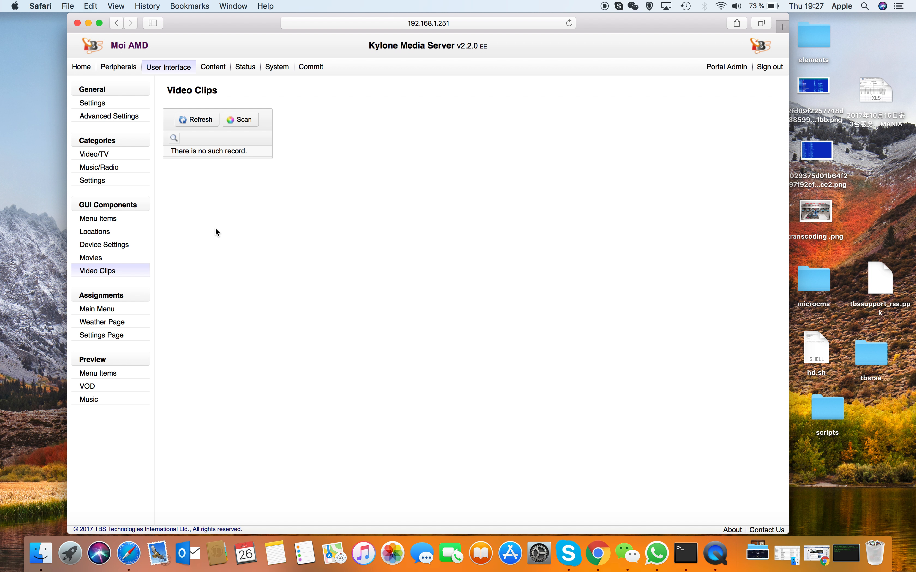
# Step: Examine the Content configuration summary, its general settings and all advanced settings down to the STB buffering configuration
pyautogui.click(210, 68)
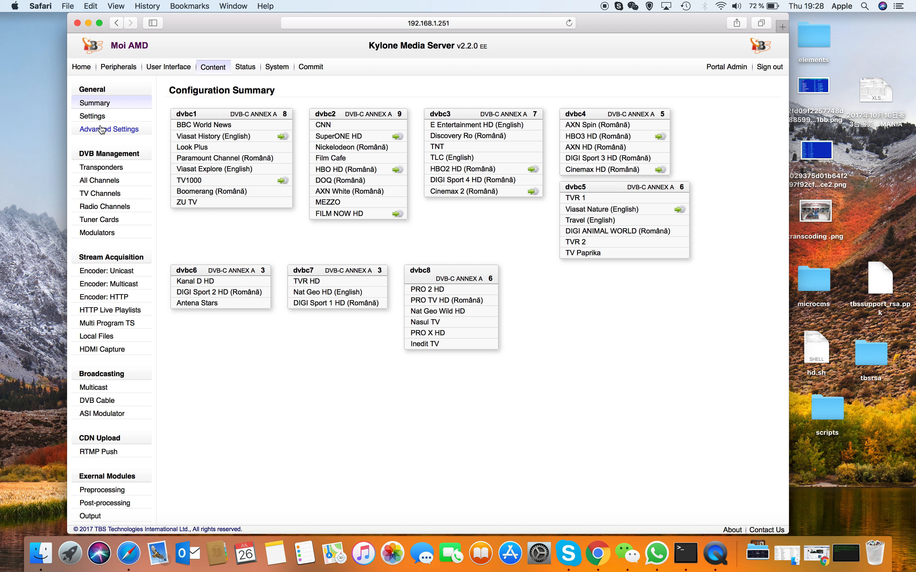
pyautogui.click(93, 118)
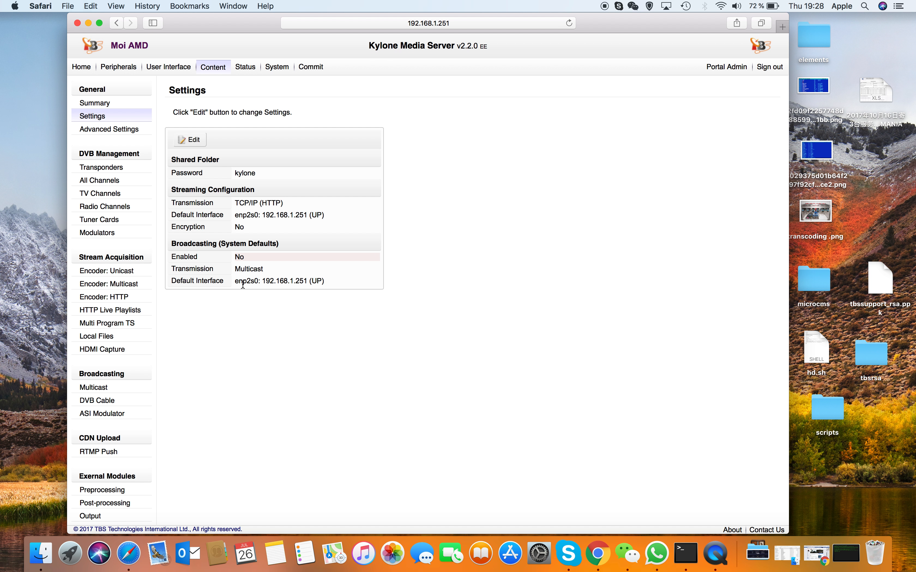
pyautogui.click(114, 130)
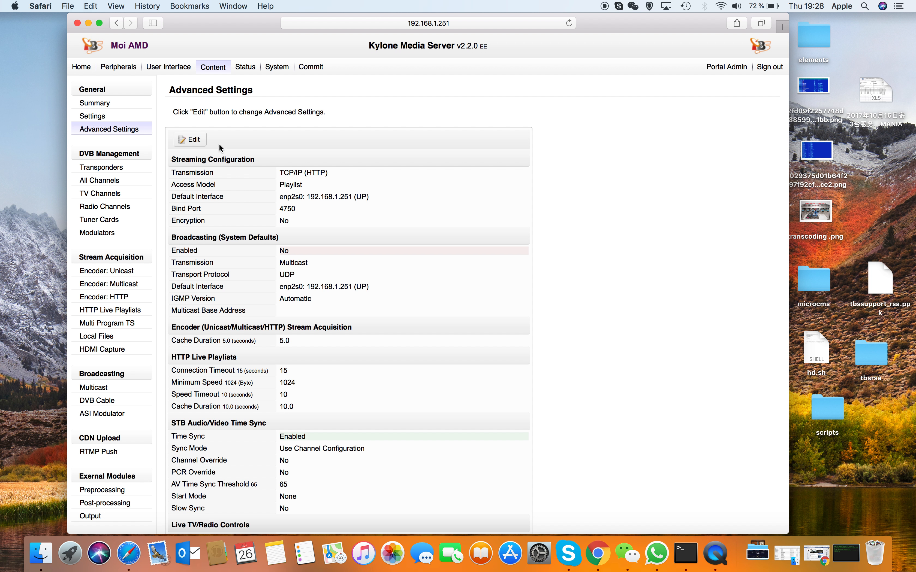
pyautogui.scroll(-3, 352, 296)
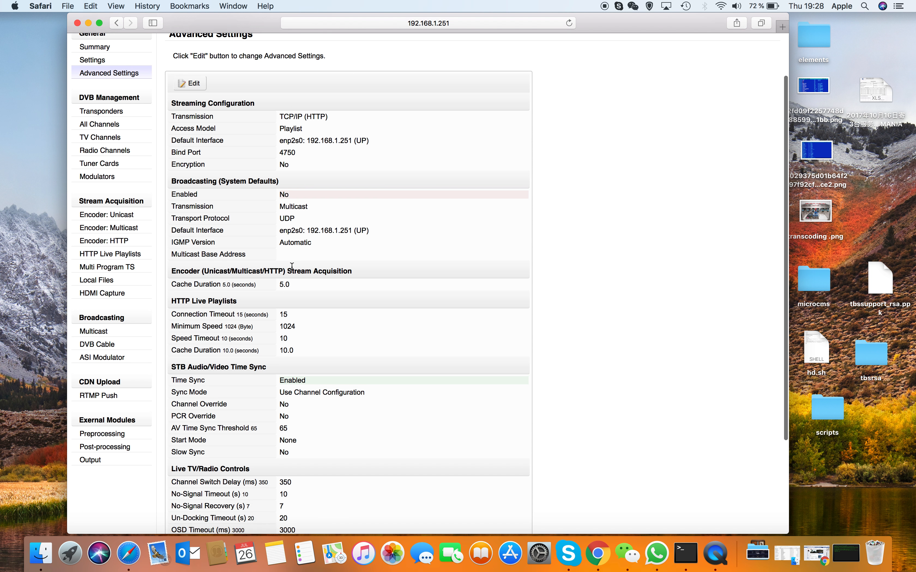
pyautogui.scroll(-1, 339, 317)
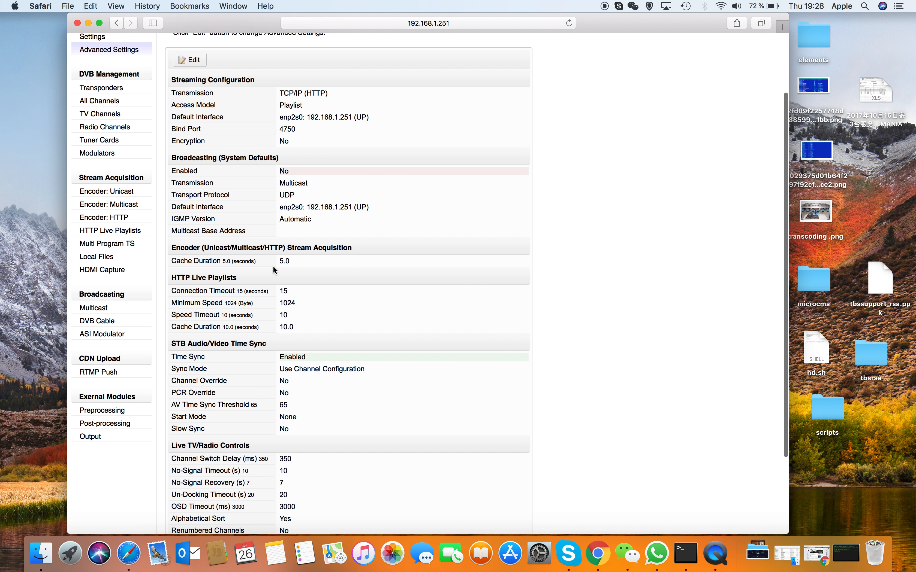
pyautogui.scroll(-1, 272, 266)
pyautogui.scroll(-3, 273, 265)
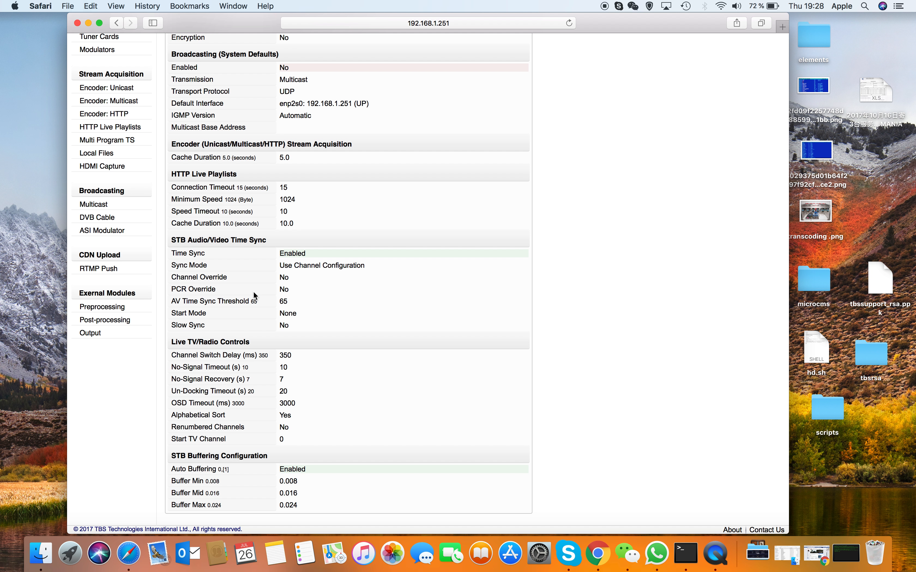
pyautogui.scroll(9, 253, 293)
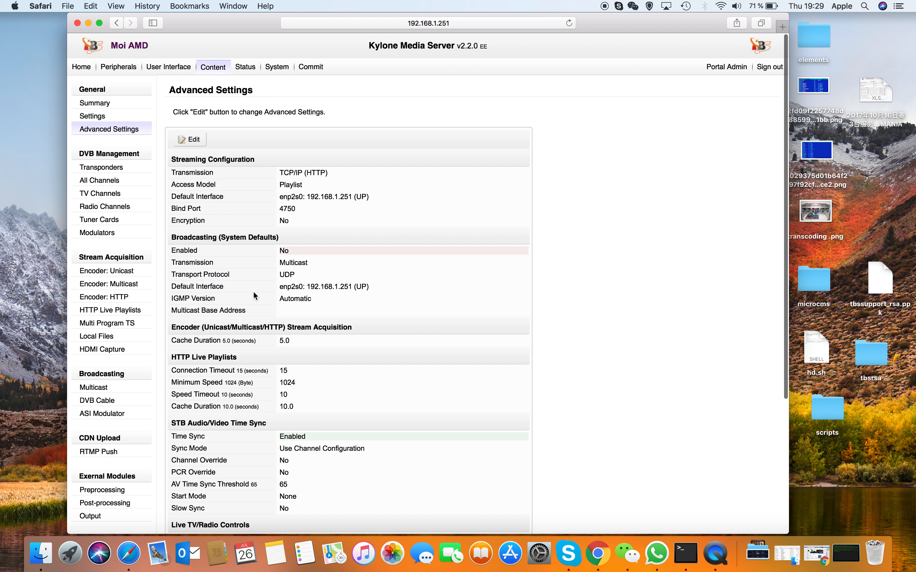
pyautogui.scroll(-9, 253, 293)
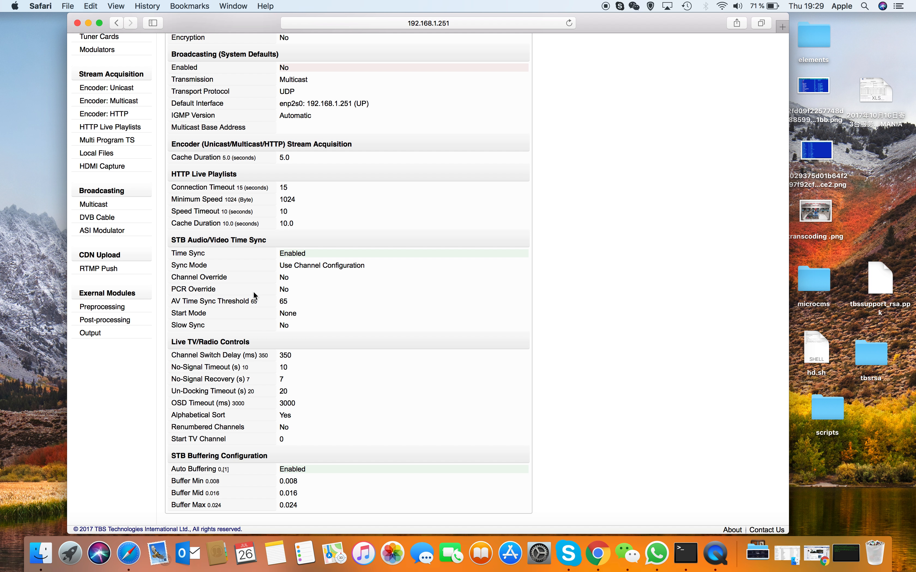
pyautogui.scroll(4, 254, 295)
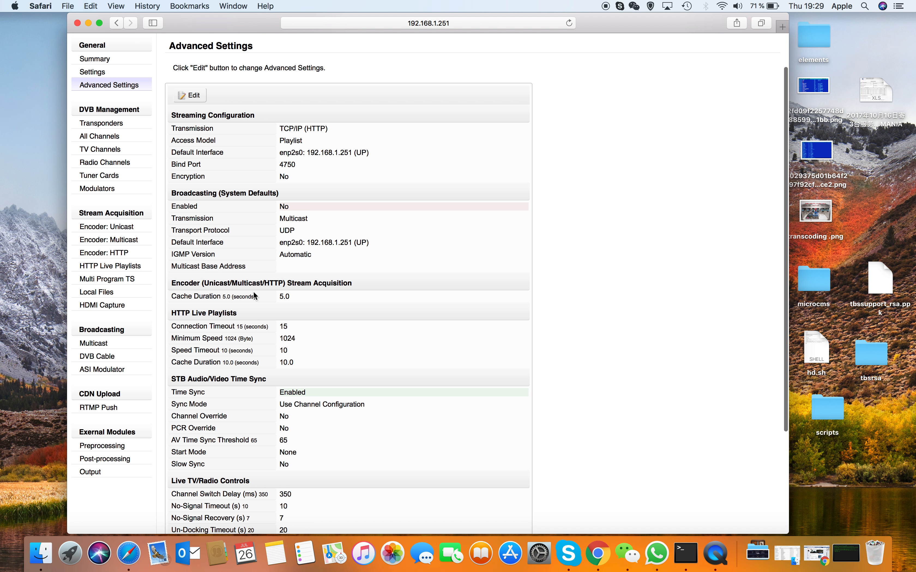
pyautogui.scroll(2, 254, 292)
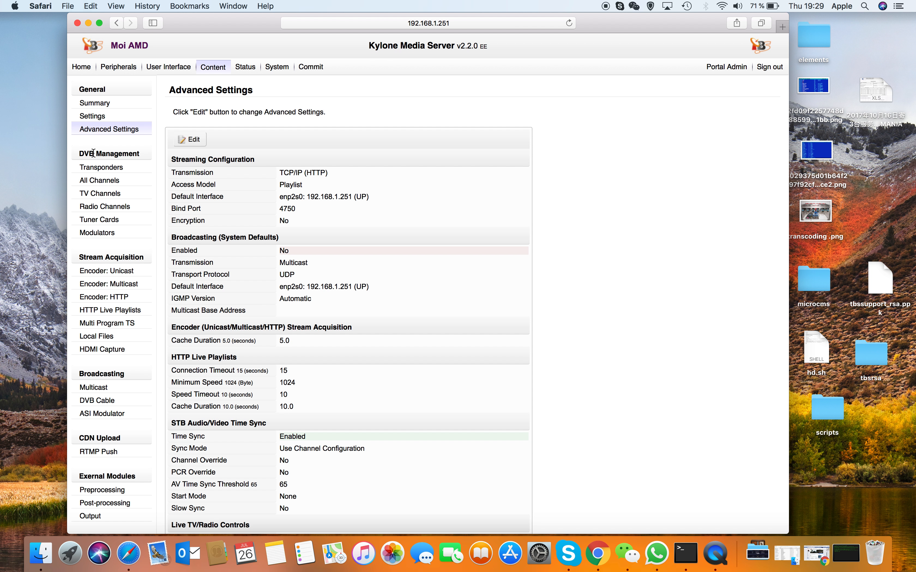
# Step: View the record details of the dvbc1 transponder under DVB Management and return to the transponder list
pyautogui.click(95, 169)
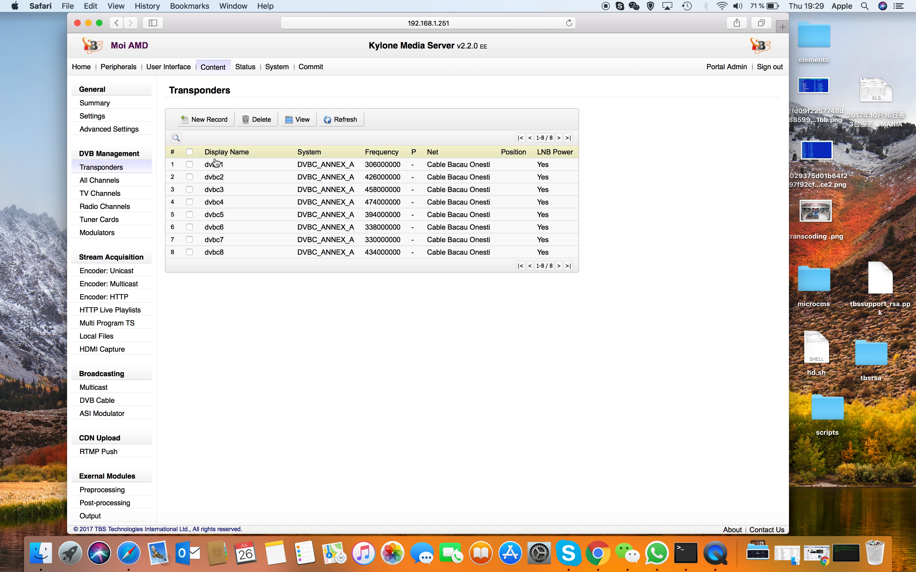
pyautogui.click(211, 167)
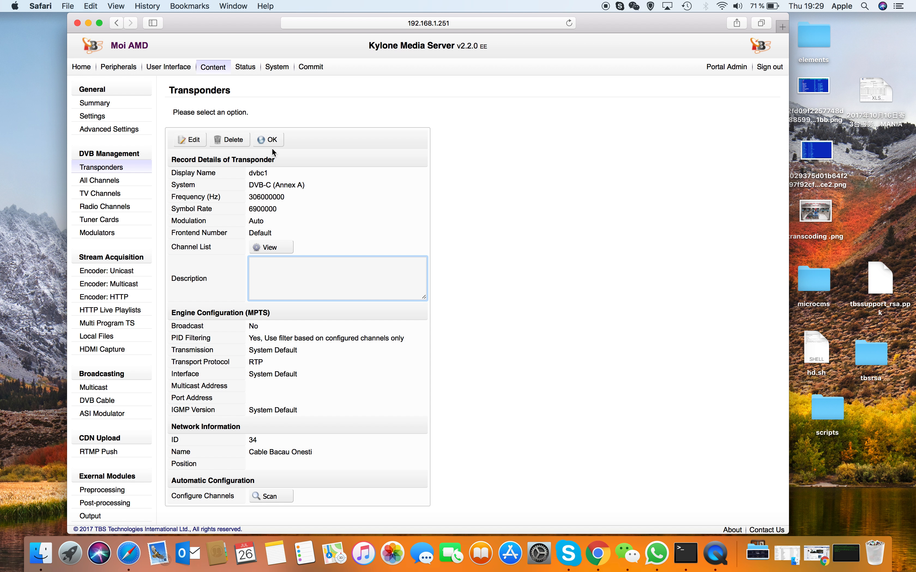
pyautogui.click(276, 146)
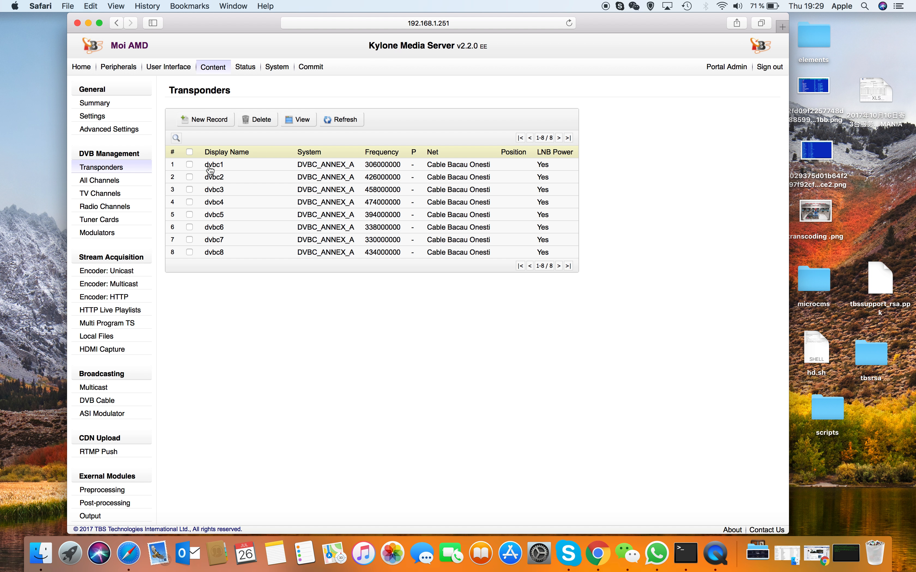
# Step: Check which delivery systems a new transponder record offers and leave the form without saving
pyautogui.click(208, 122)
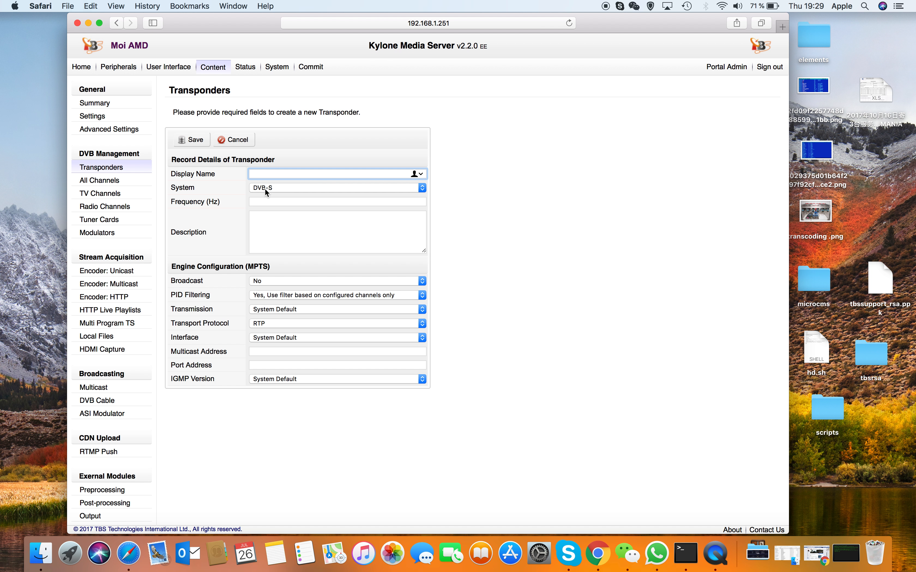
pyautogui.click(292, 187)
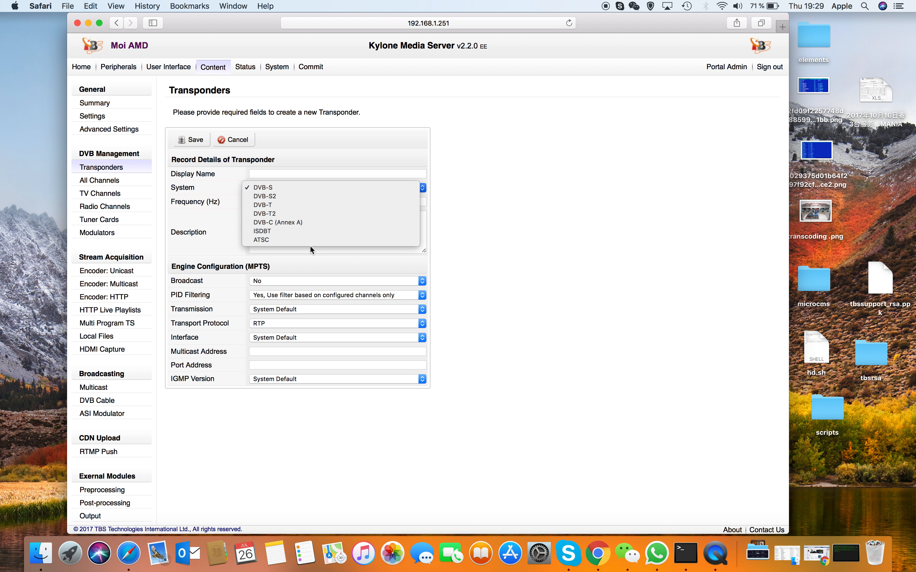
pyautogui.click(487, 246)
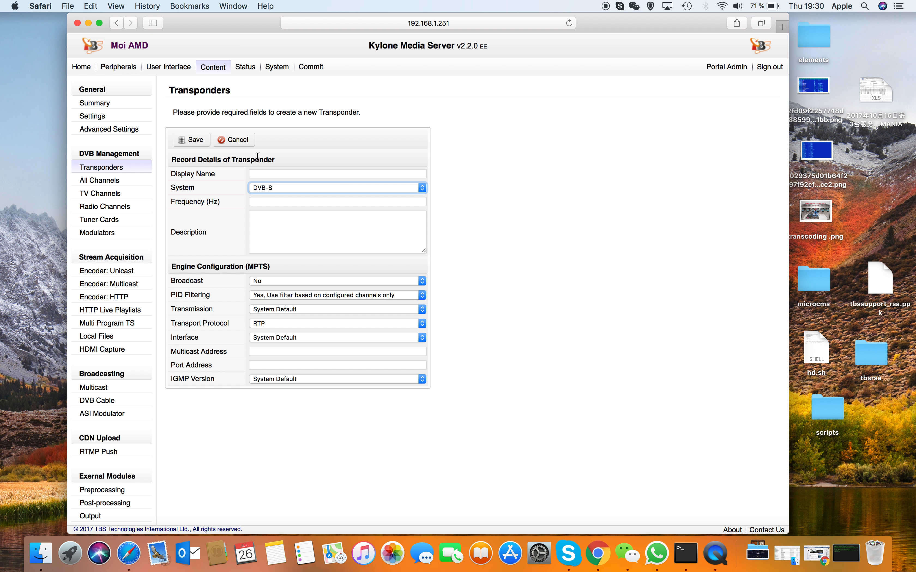
pyautogui.click(255, 143)
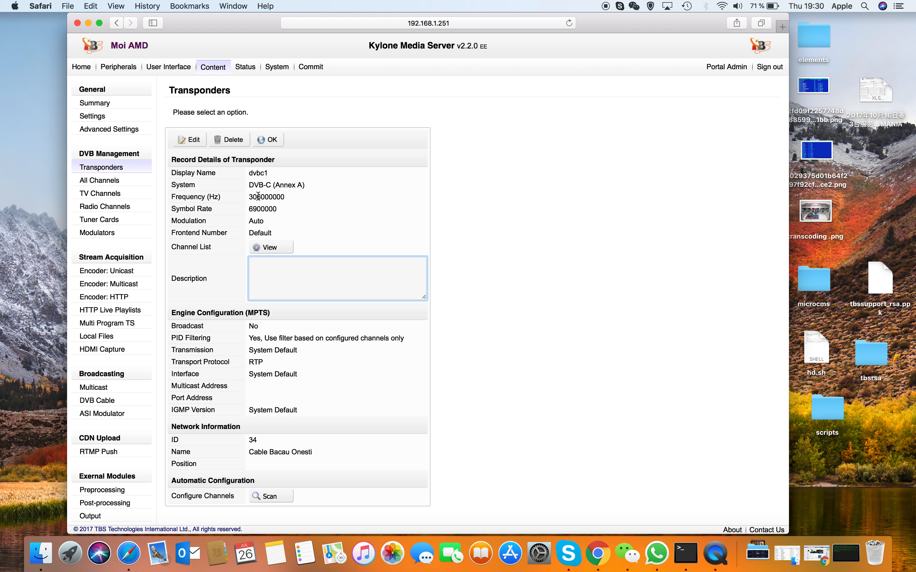
# Step: Open the automatic channel scan setup for dvbc1 and check the available tuners, keeping Input 0, TurboSight TBS 6205 DVB-T/T2/C selected
pyautogui.click(272, 496)
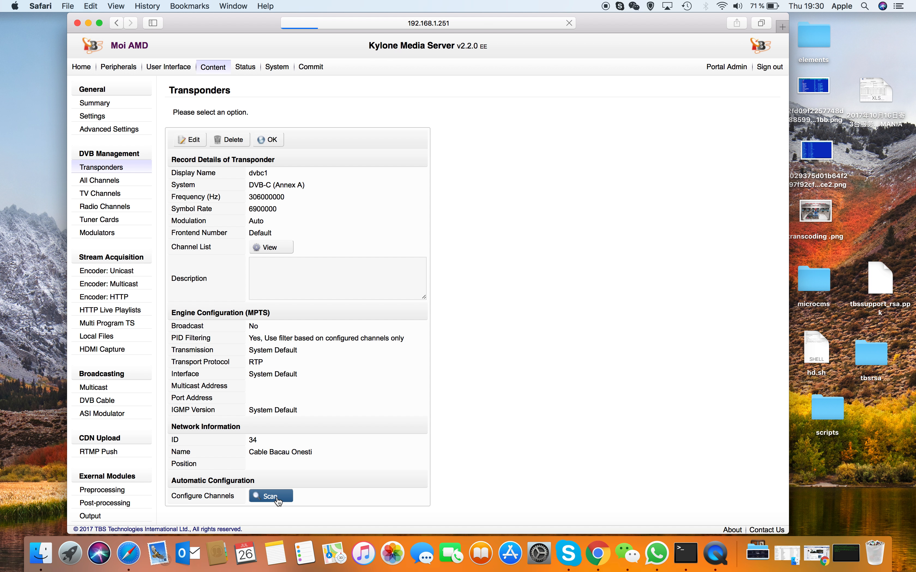
pyautogui.click(320, 145)
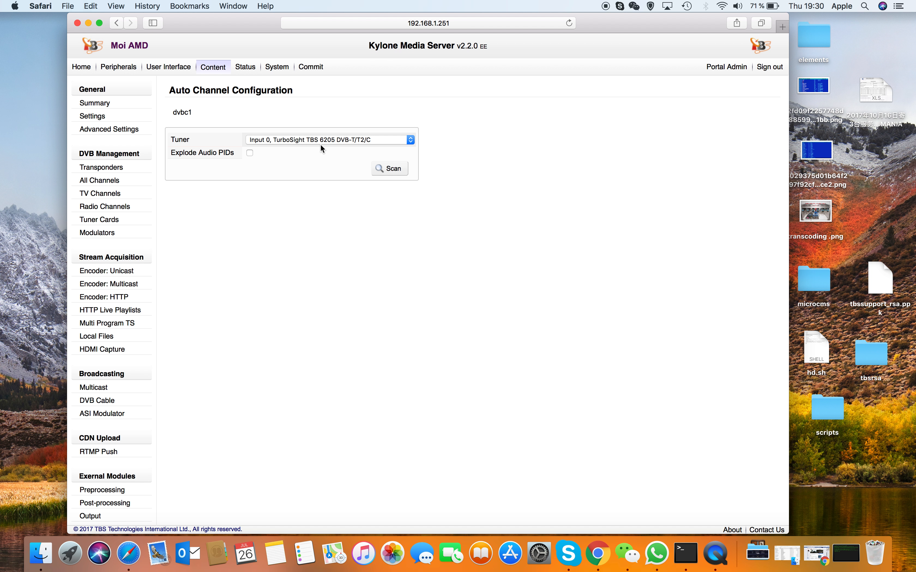
pyautogui.click(310, 135)
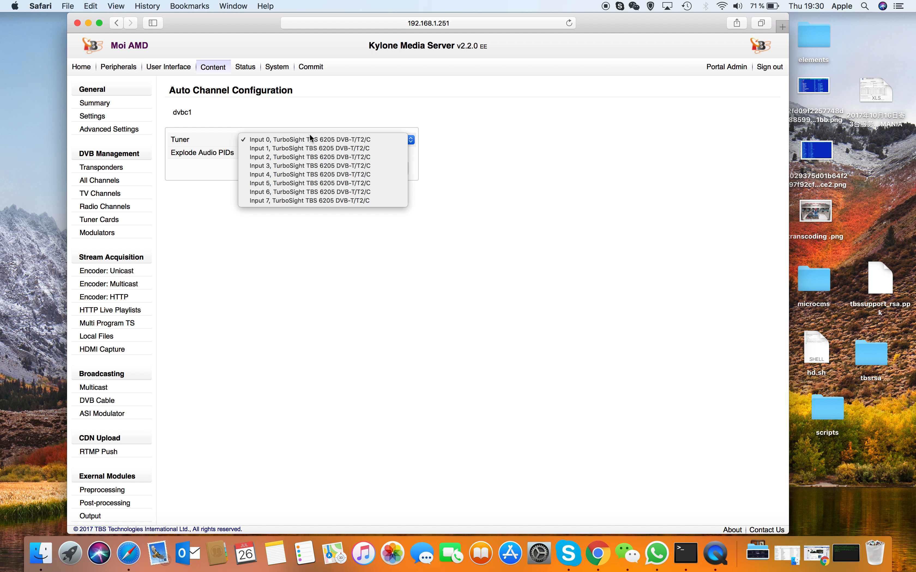
pyautogui.click(318, 139)
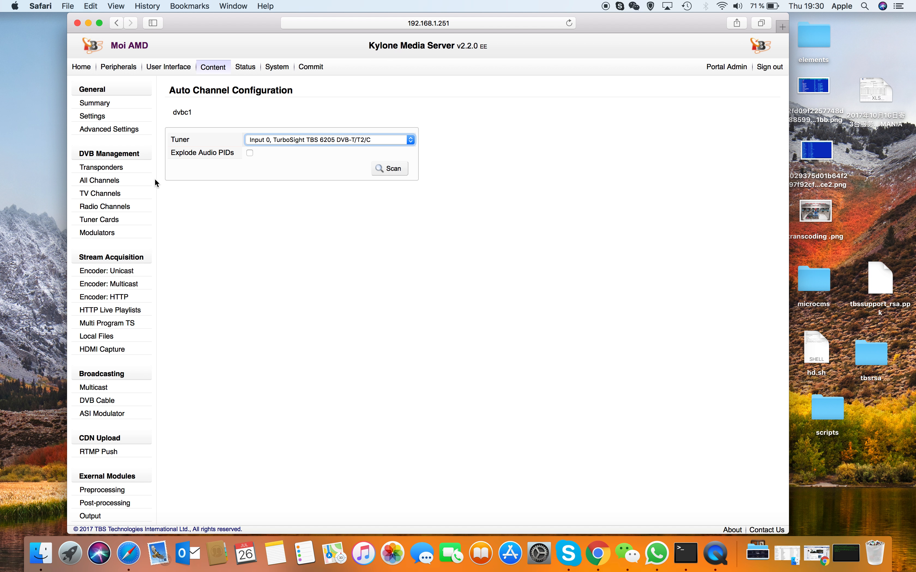
# Step: Return to the transponder records and view the channel list belonging to dvbc1
pyautogui.click(112, 173)
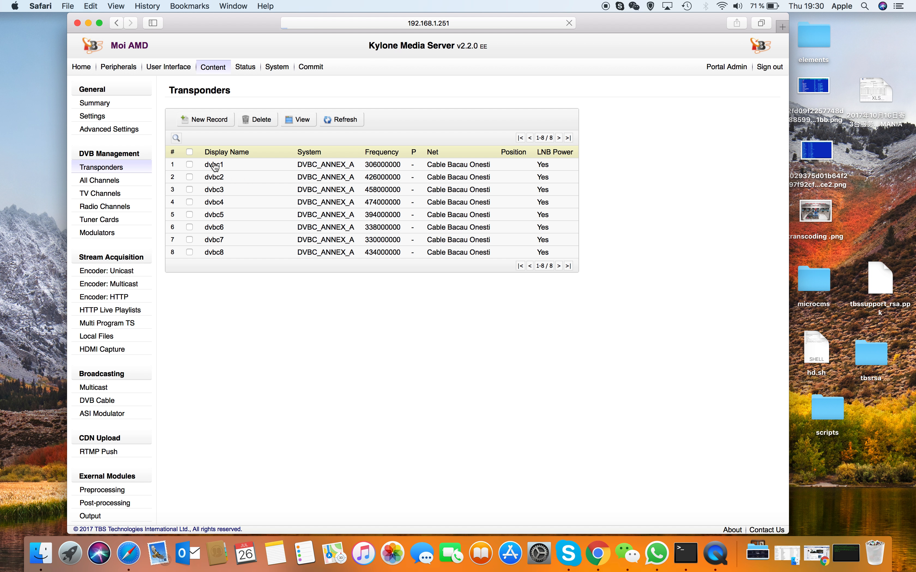
pyautogui.click(253, 164)
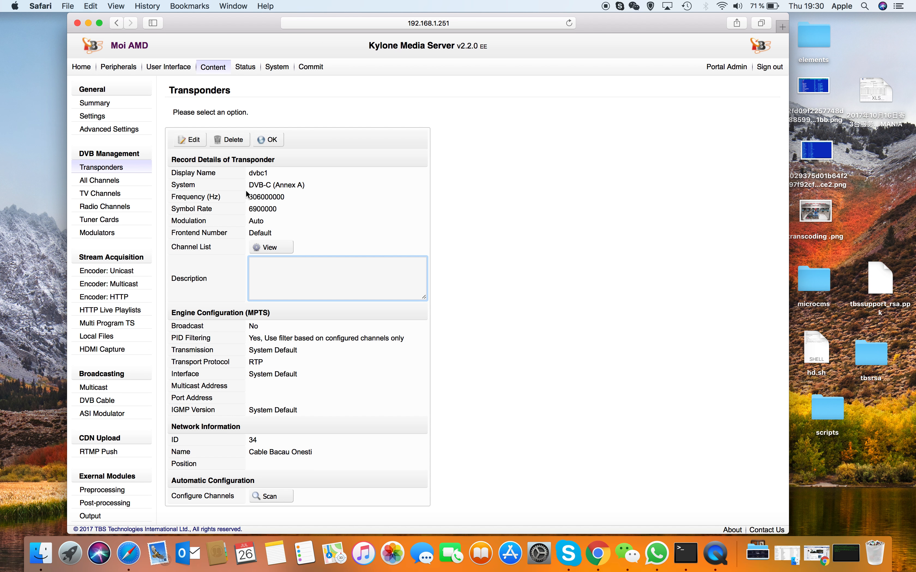
pyautogui.click(270, 249)
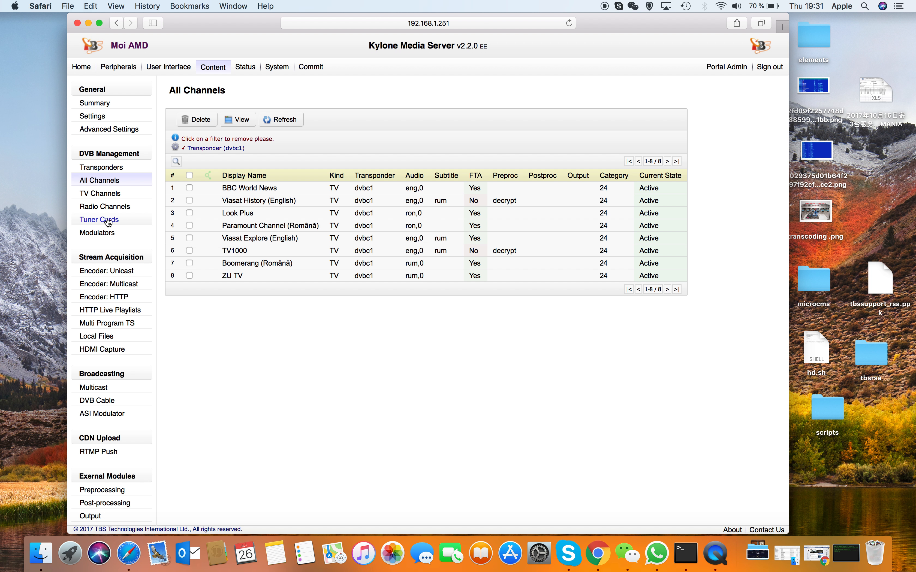
# Step: Examine the tuner card assignments, check the transponder choices for Input-0 in edit mode, and leave without saving
pyautogui.click(95, 222)
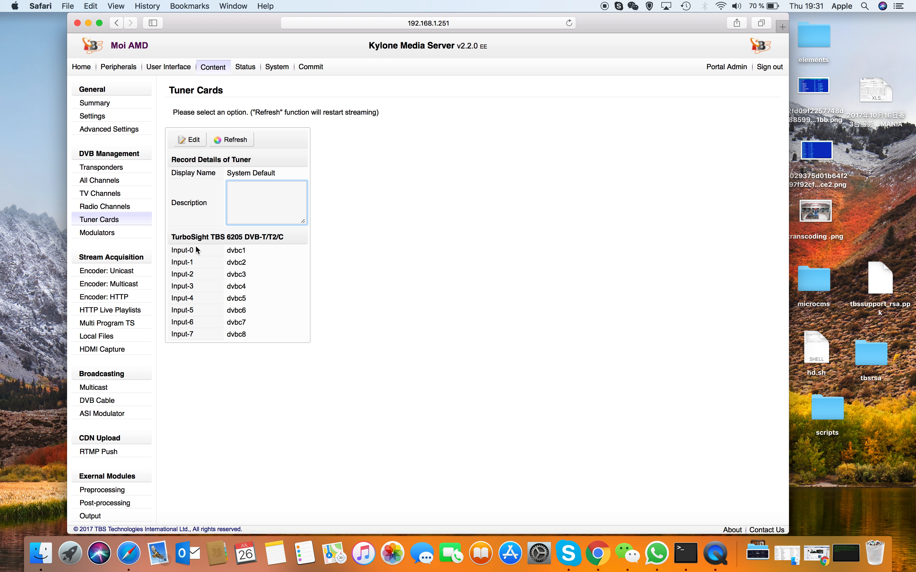
pyautogui.click(186, 141)
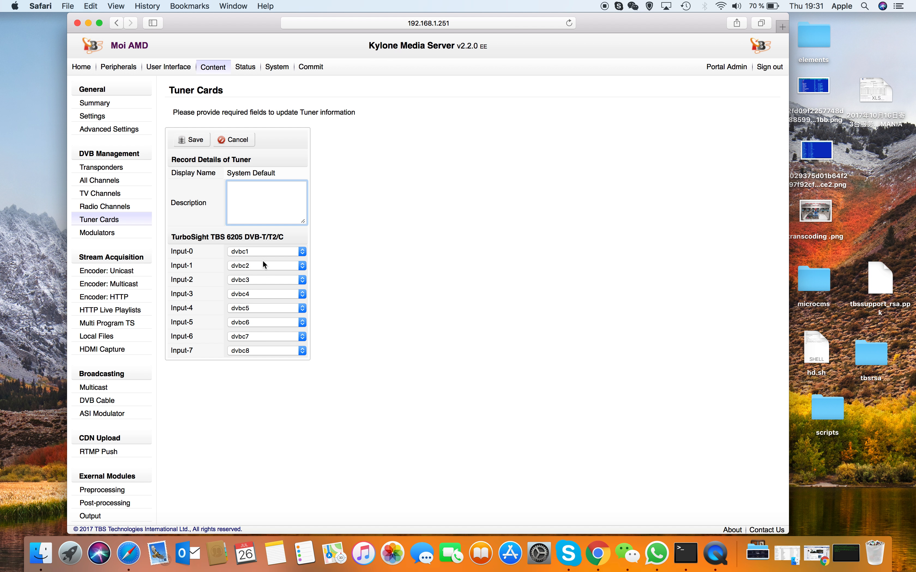
pyautogui.click(265, 251)
pyautogui.click(241, 253)
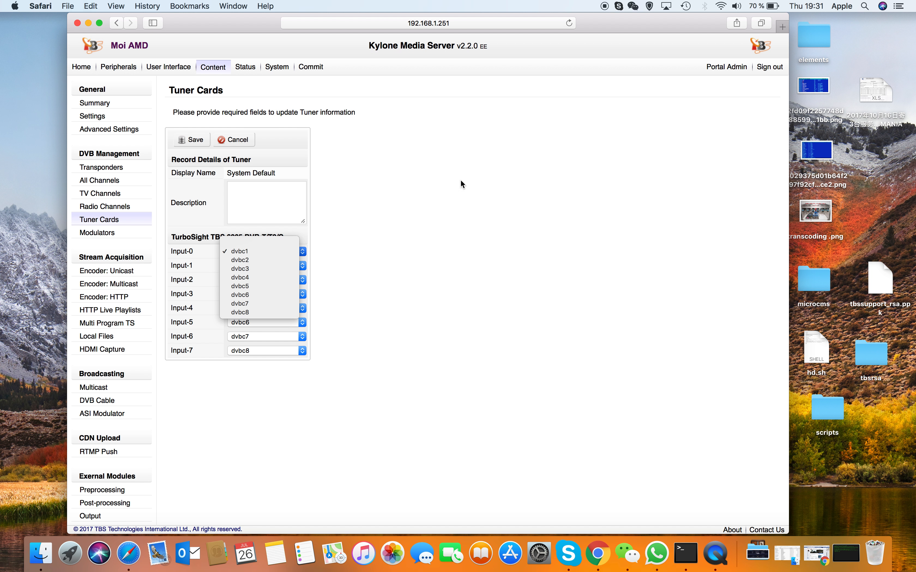
pyautogui.click(251, 137)
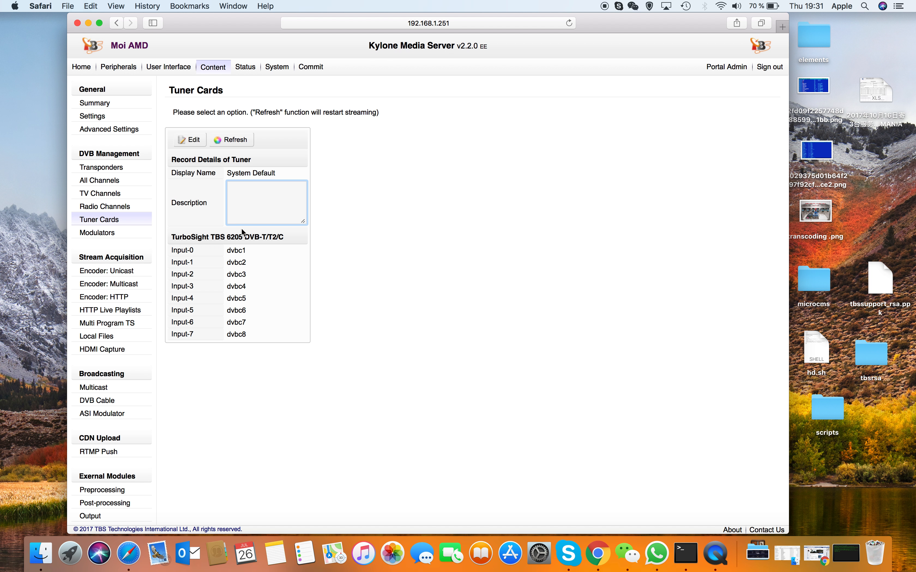
# Step: View the commit options for applying configuration changes and return to the Content configuration summary
pyautogui.click(312, 68)
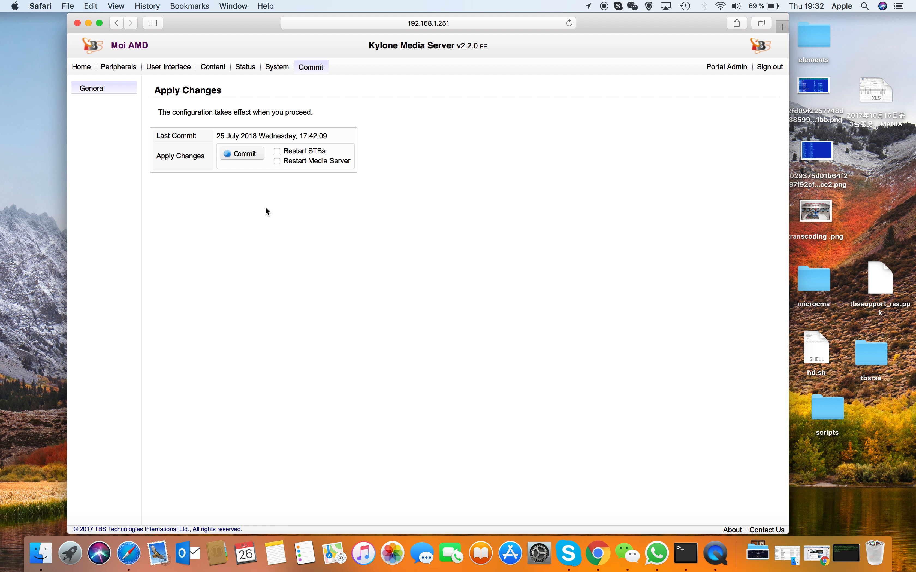
pyautogui.click(214, 69)
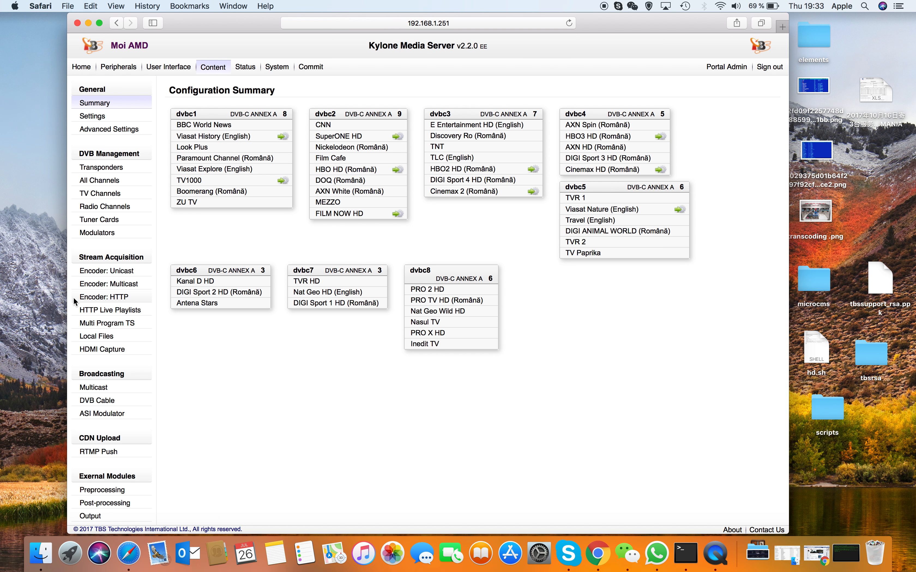
# Step: View the unicast and multicast encoder lists under Stream Acquisition, ending on the unicast list
pyautogui.click(96, 273)
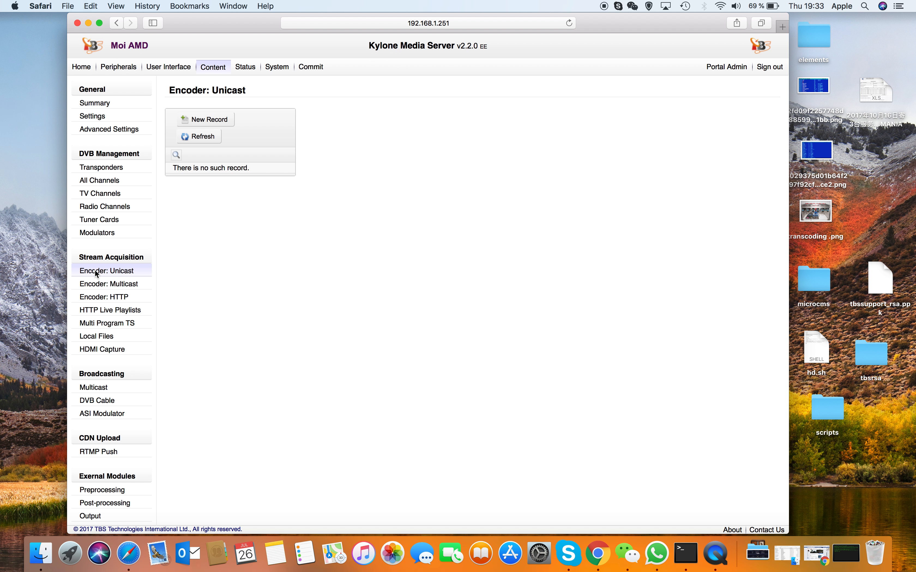
pyautogui.click(100, 286)
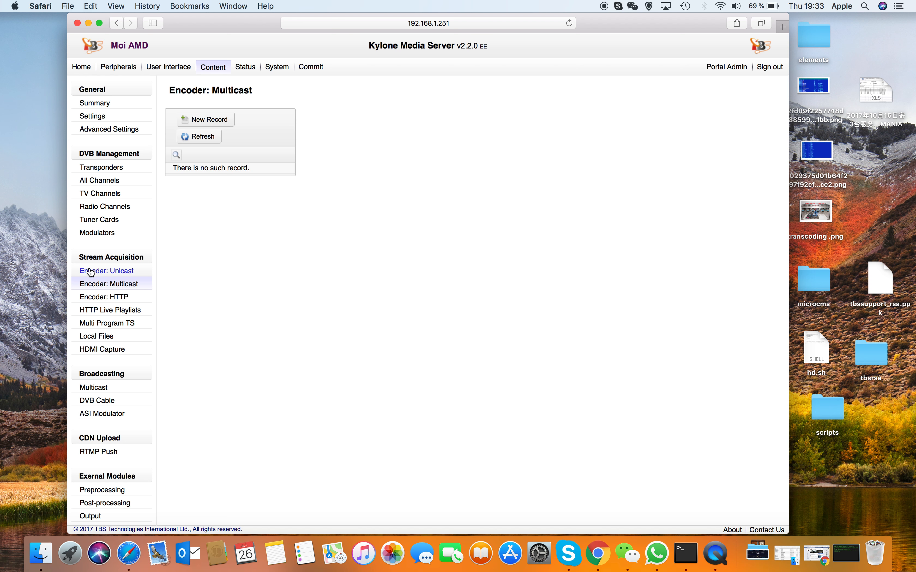
pyautogui.click(92, 270)
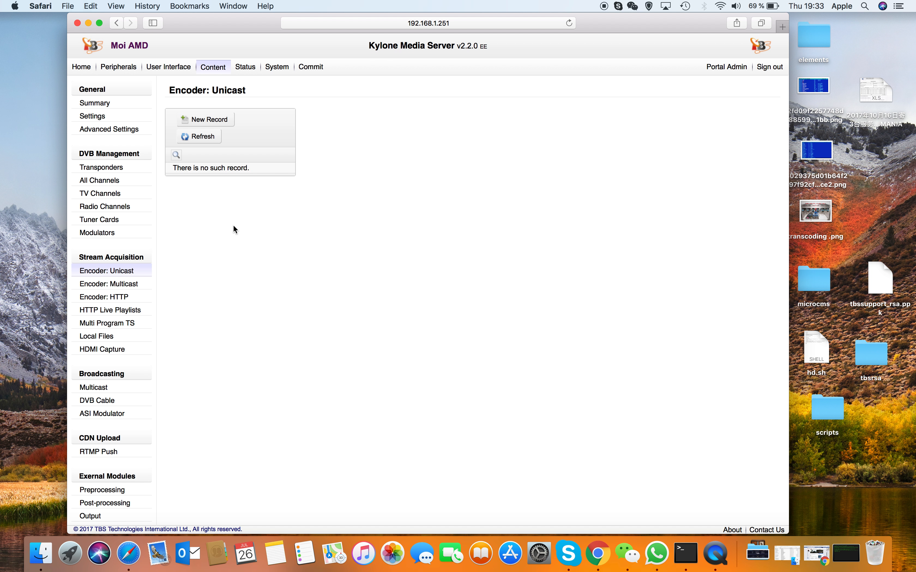
# Step: Open a blank form for a new unicast encoder record, returning to the unicast list and retrying if the page fails to load
pyautogui.click(221, 122)
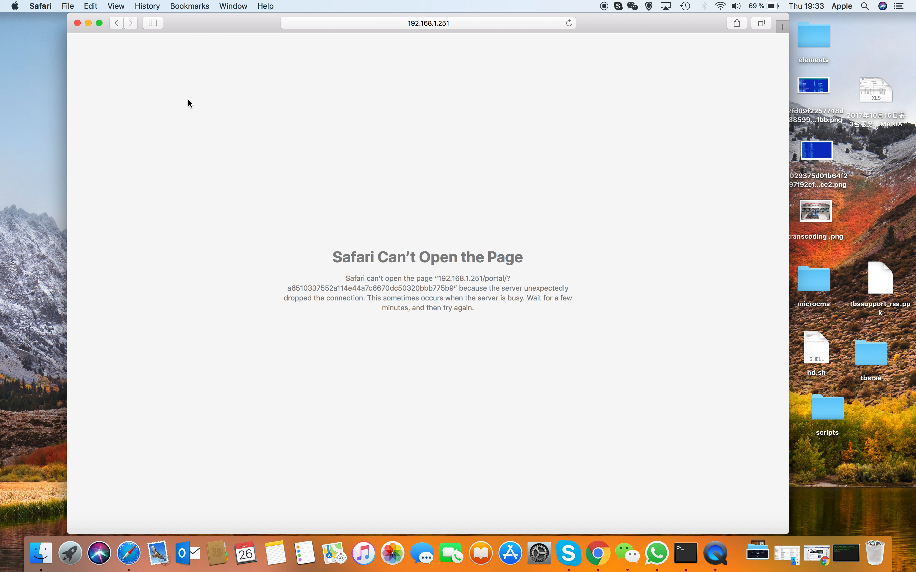
pyautogui.click(117, 22)
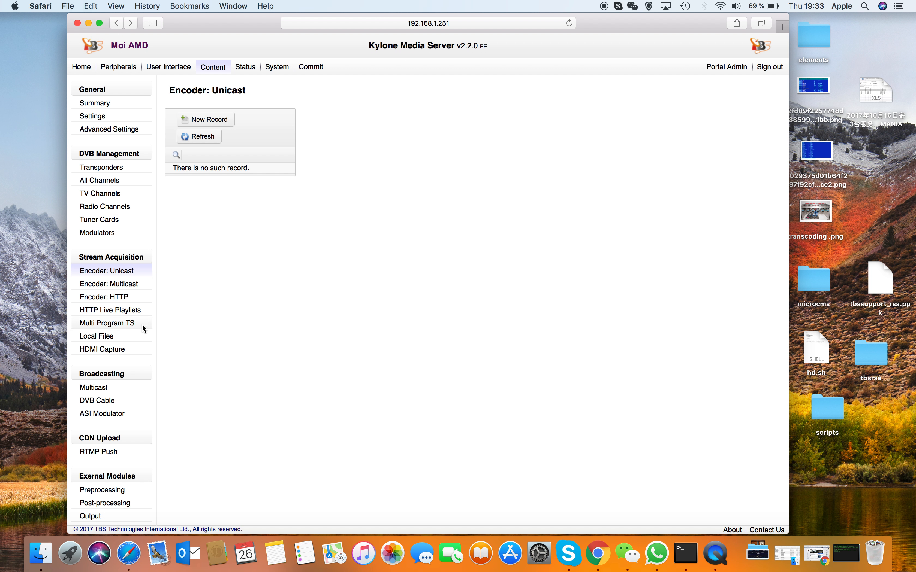
pyautogui.click(132, 288)
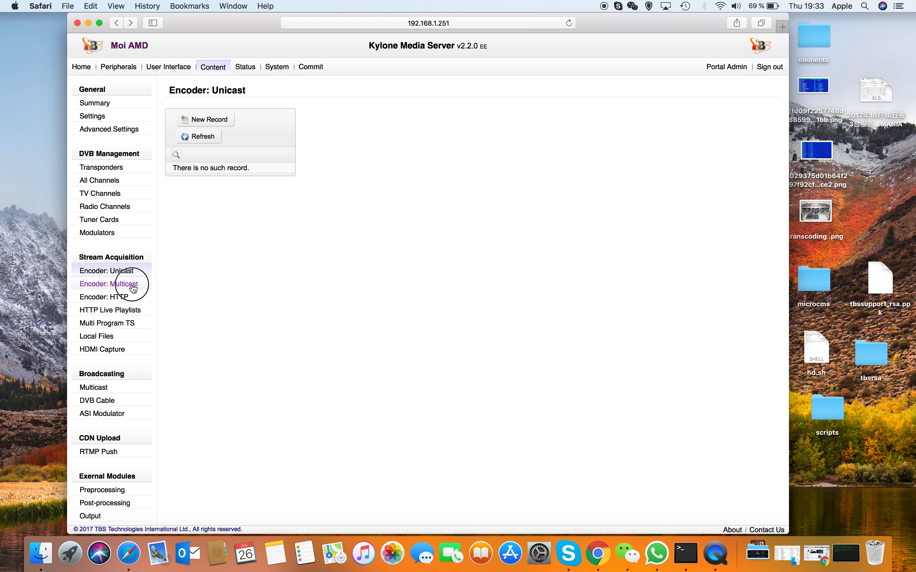
pyautogui.click(134, 269)
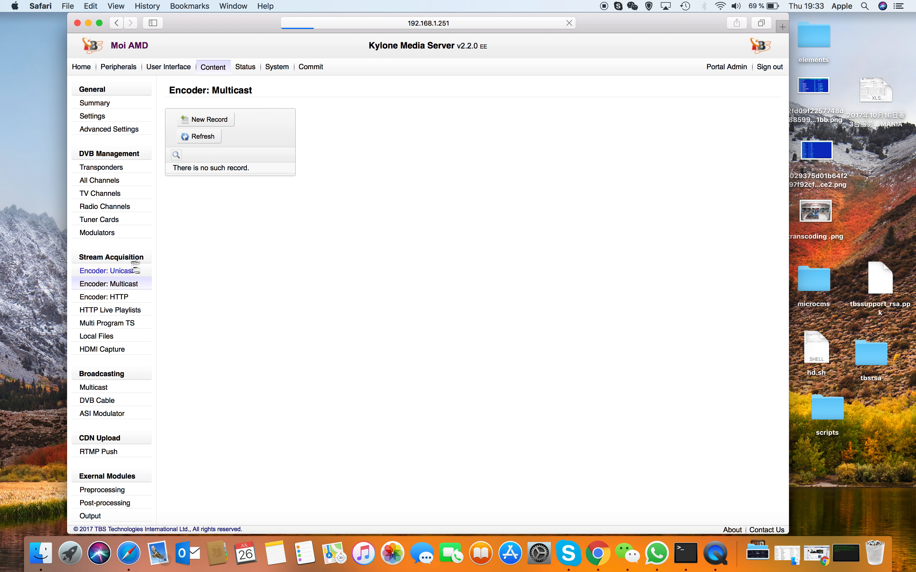
pyautogui.click(214, 120)
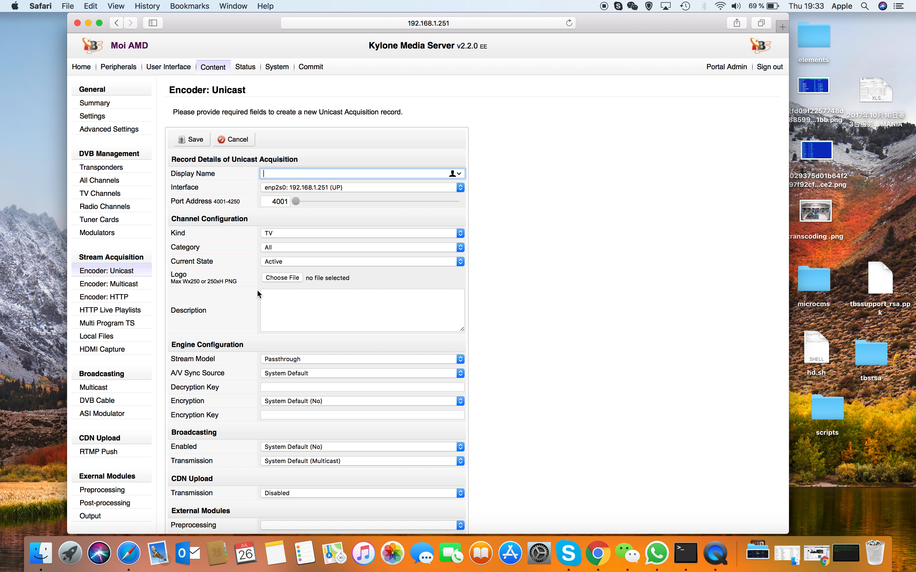
# Step: Review the rest of the unicast record form and check its stream model and encryption options, keeping the defaults
pyautogui.scroll(-2, 257, 295)
pyautogui.scroll(-2, 257, 292)
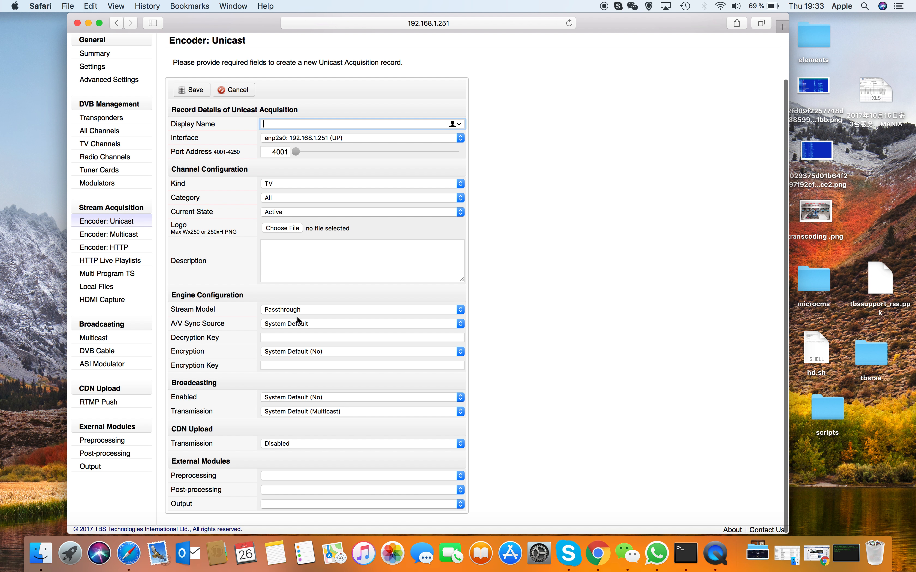
pyautogui.click(282, 309)
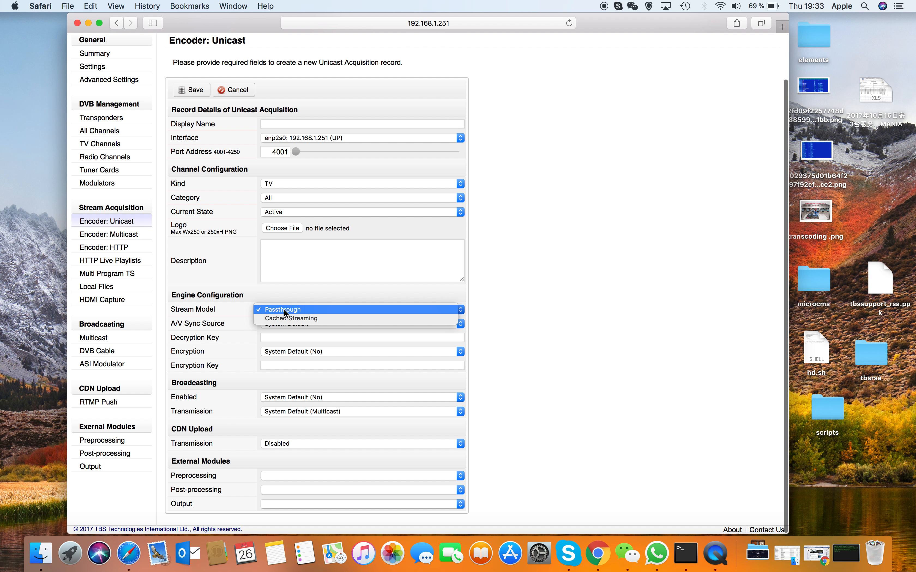
pyautogui.click(203, 271)
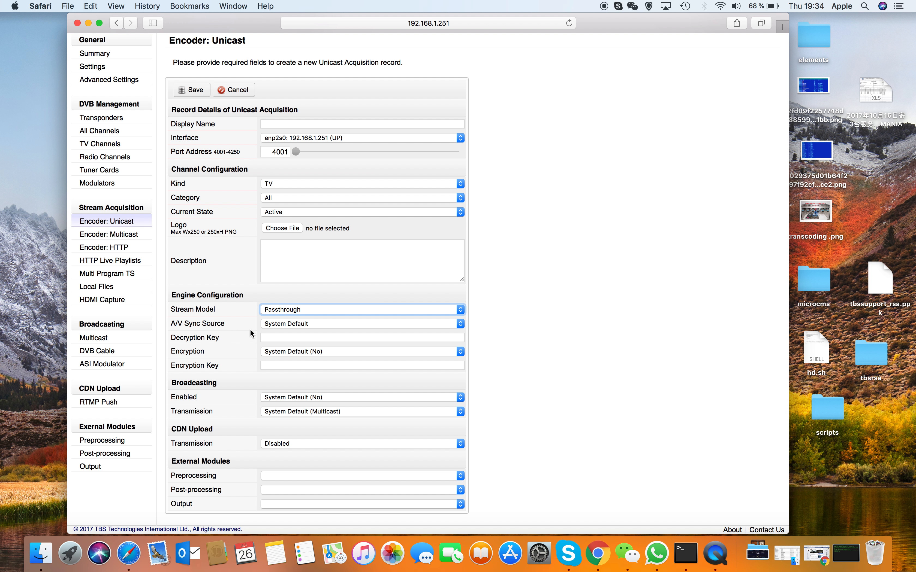
pyautogui.click(293, 354)
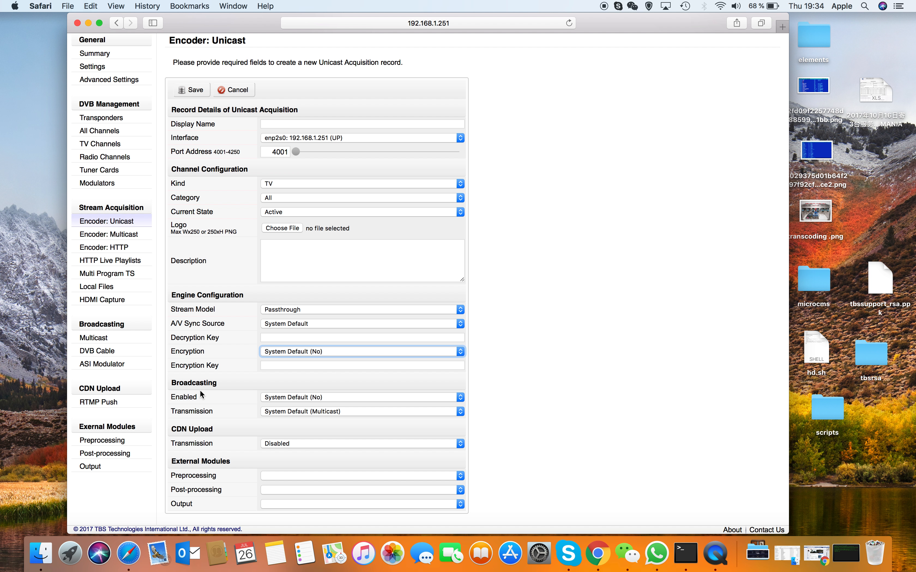
# Step: Check the unicast record's broadcasting enablement and transmission options, and set its CDN upload transmission to RTMP (push)
pyautogui.click(300, 394)
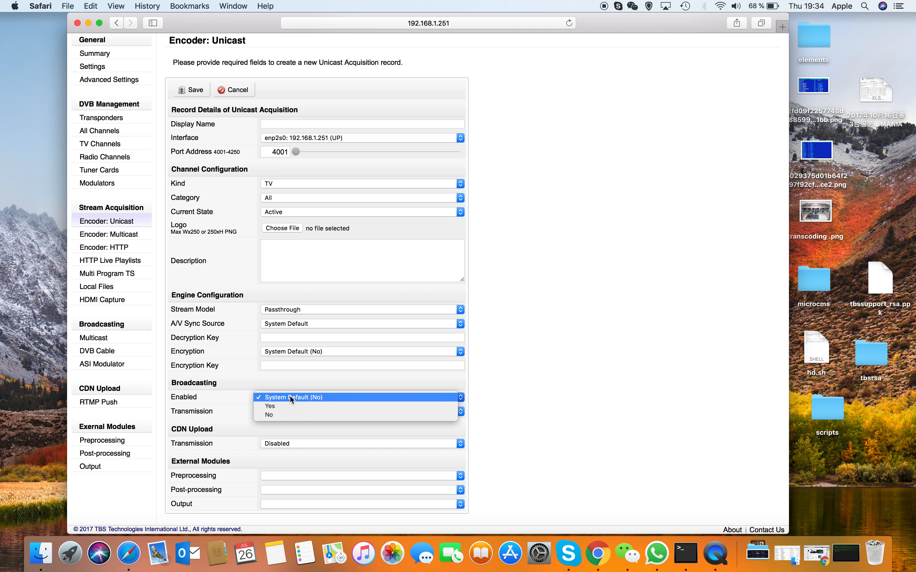
pyautogui.click(291, 398)
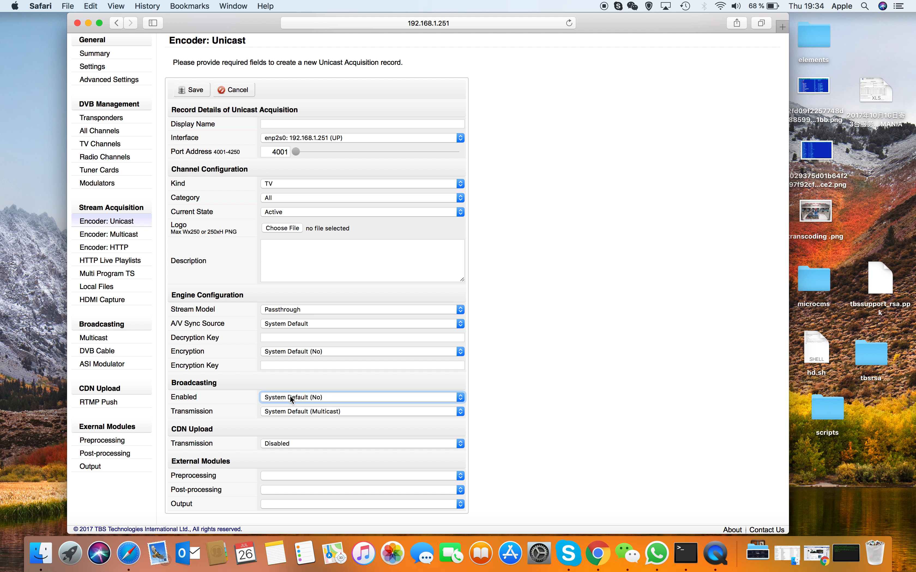
pyautogui.click(312, 412)
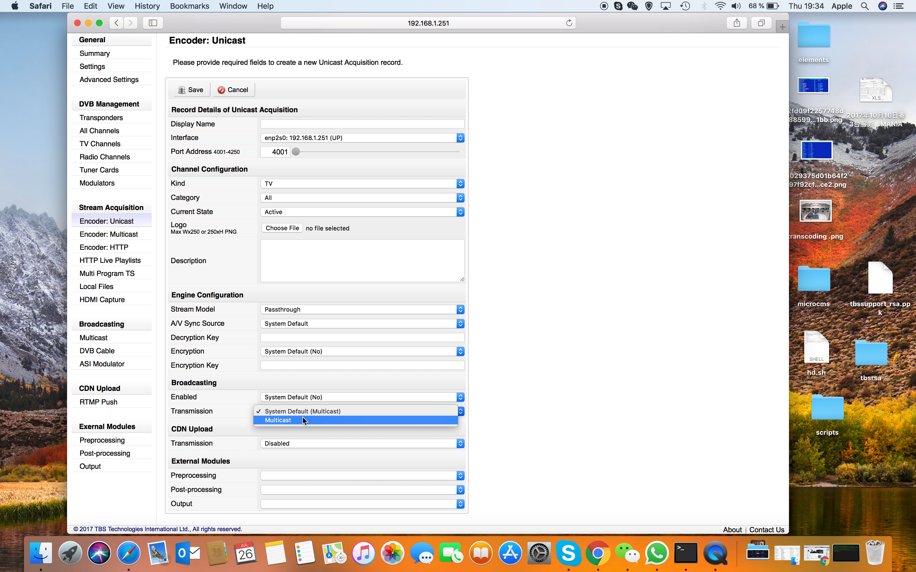
pyautogui.click(202, 350)
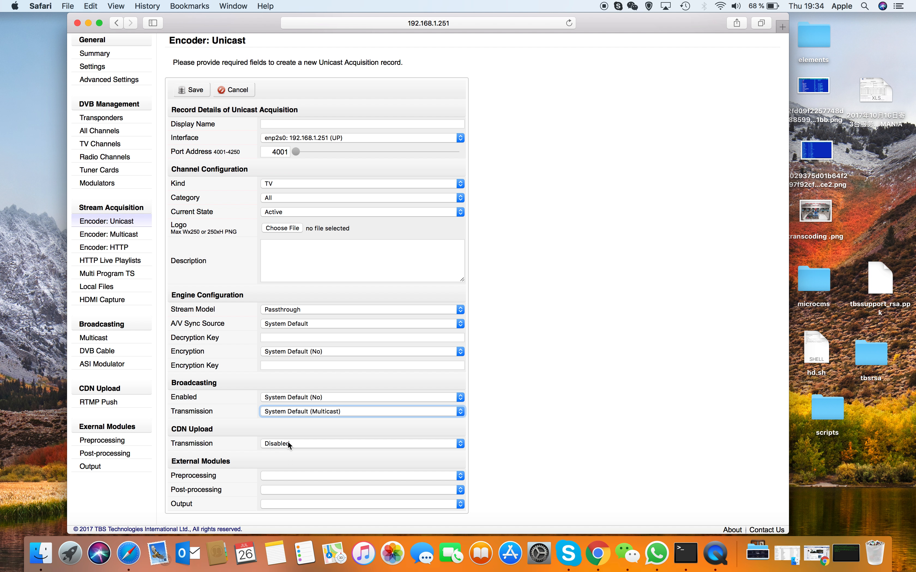
pyautogui.click(297, 445)
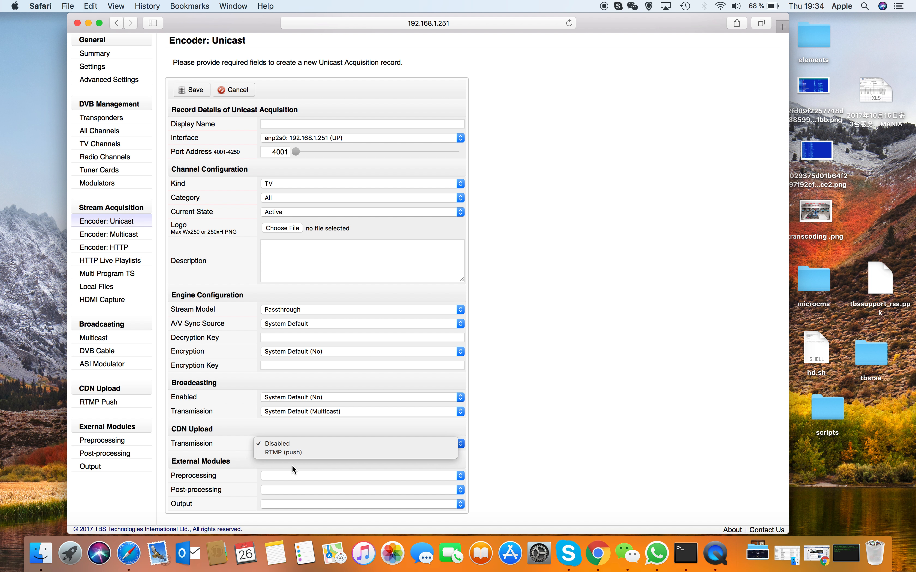
pyautogui.click(307, 452)
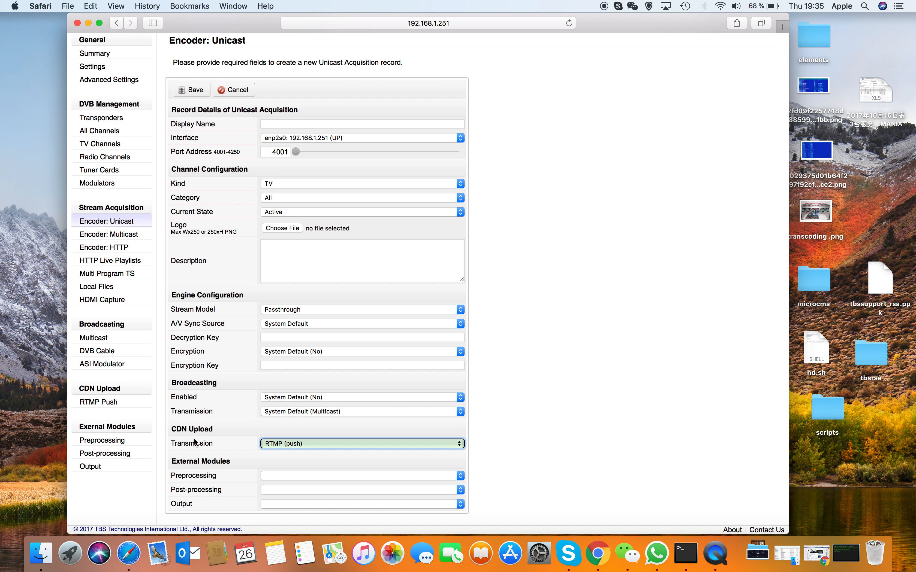
# Step: Open a blank form for a new multicast encoder record under Stream Acquisition and review its fields through External Modules
pyautogui.click(125, 236)
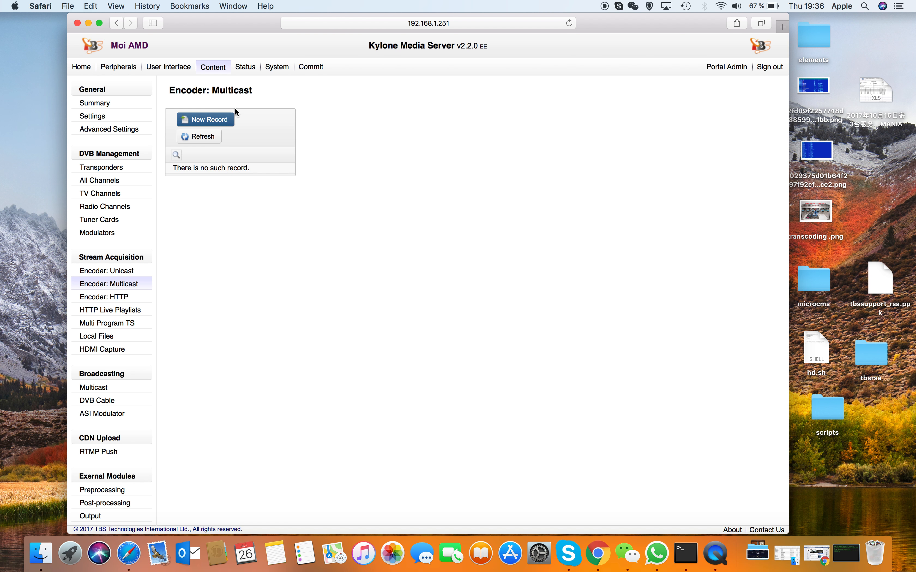
pyautogui.click(208, 125)
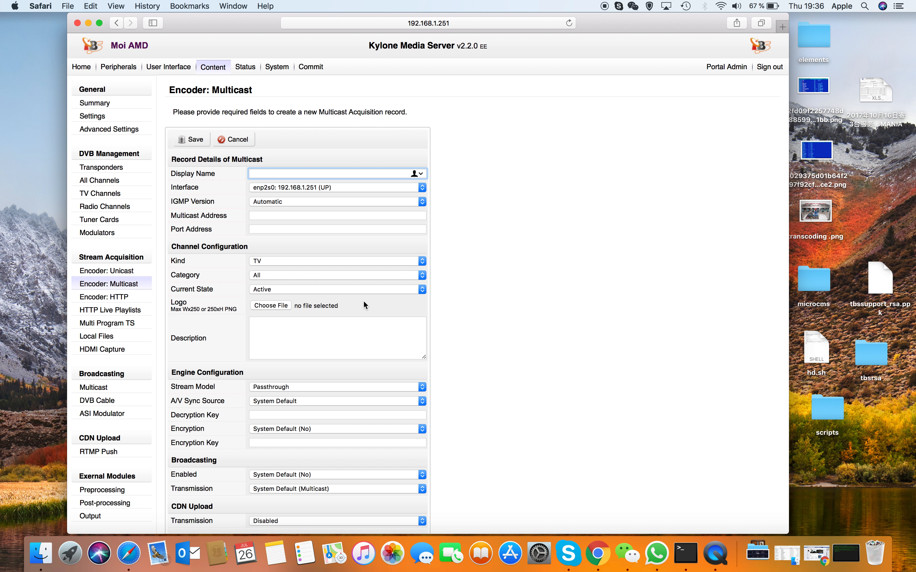
pyautogui.scroll(-2, 242, 246)
pyautogui.scroll(-3, 243, 247)
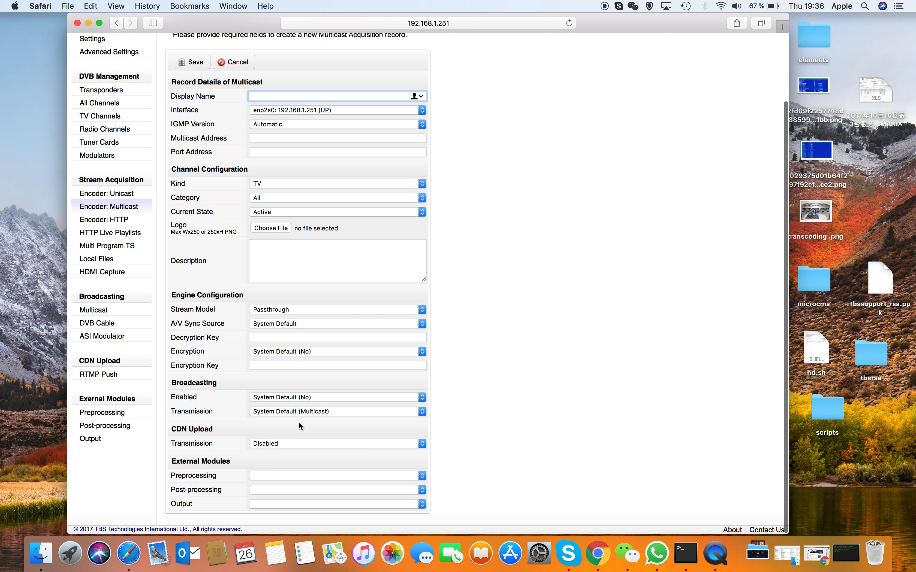
# Step: Check the multicast record's CDN upload transmission options, keeping Disabled, and set its broadcasting transmission to Multicast
pyautogui.click(283, 446)
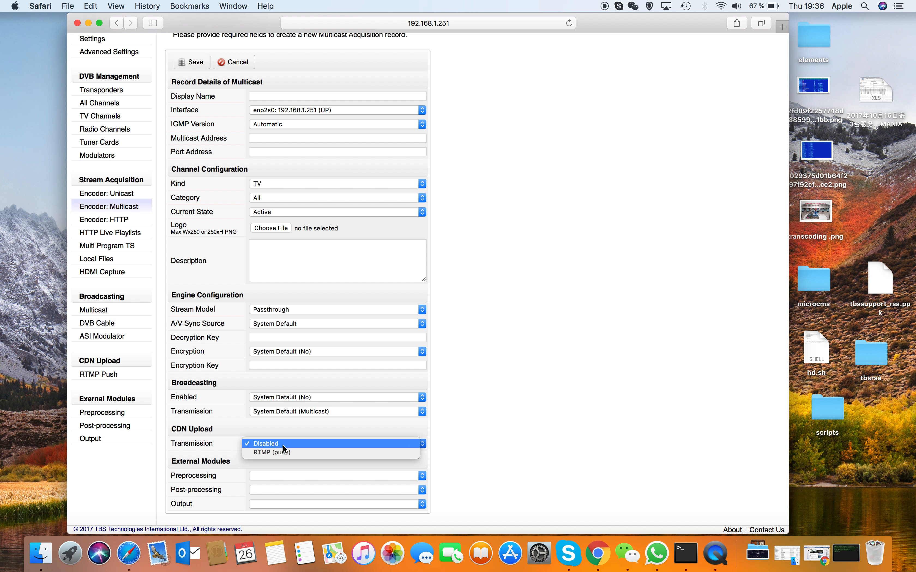
pyautogui.click(283, 445)
pyautogui.click(315, 411)
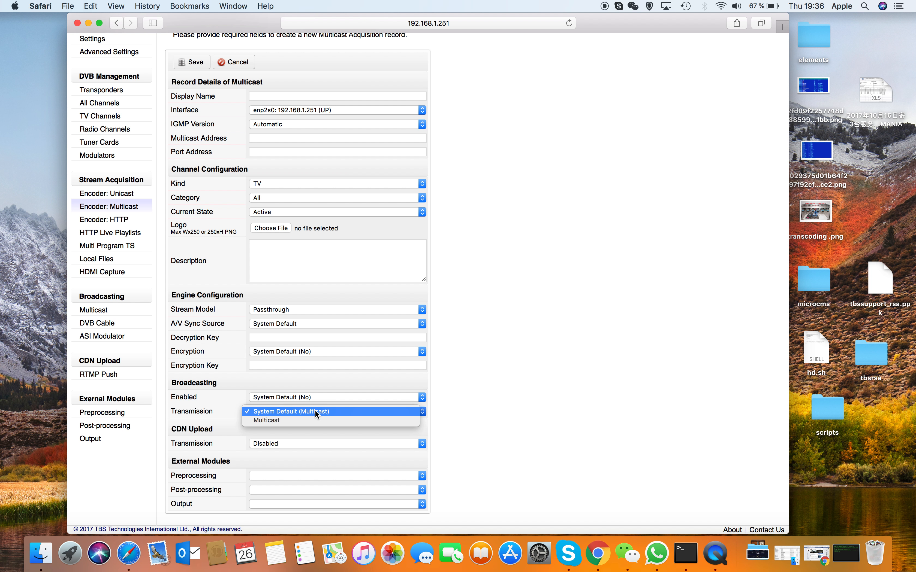
pyautogui.click(291, 418)
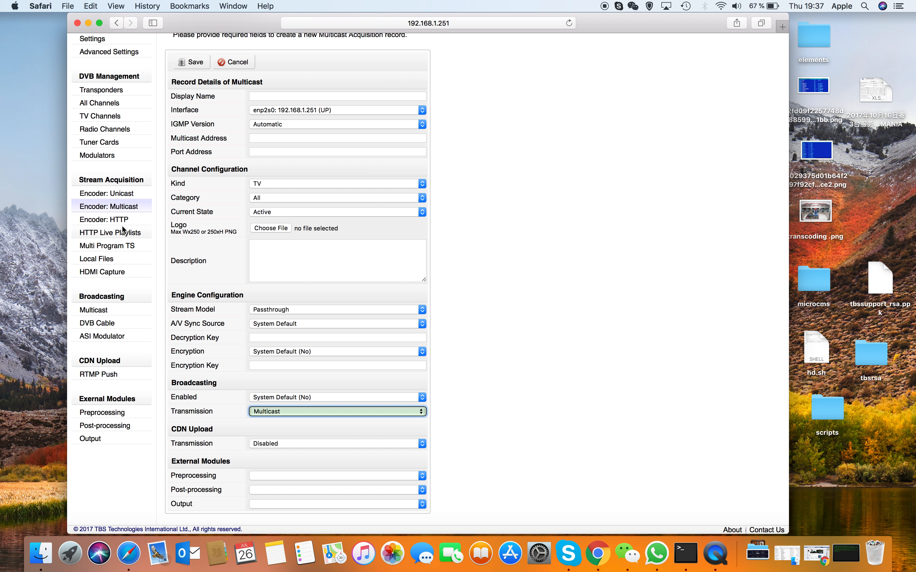
# Step: Open a blank HTTP Live Playlists record form to view its fields, and a blank Multi Program TS record form
pyautogui.click(107, 233)
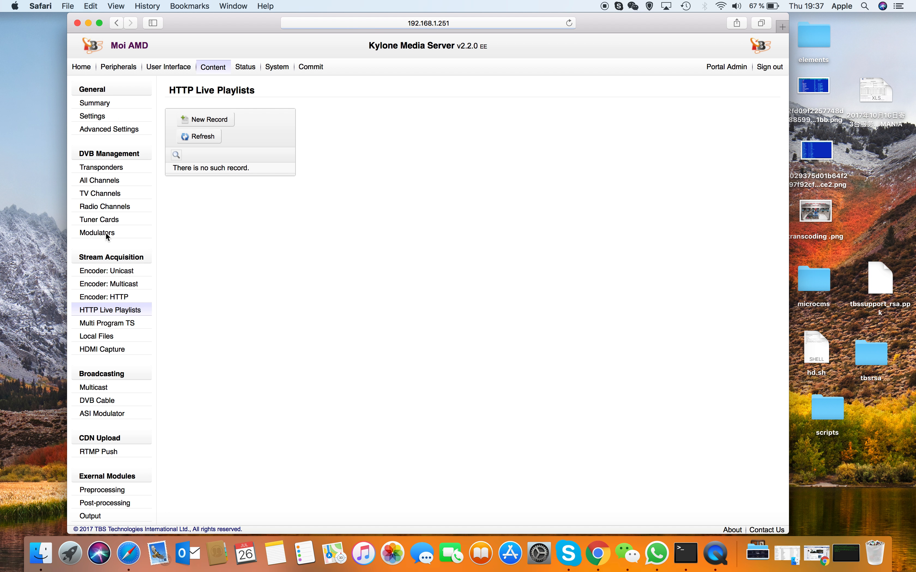
pyautogui.click(216, 121)
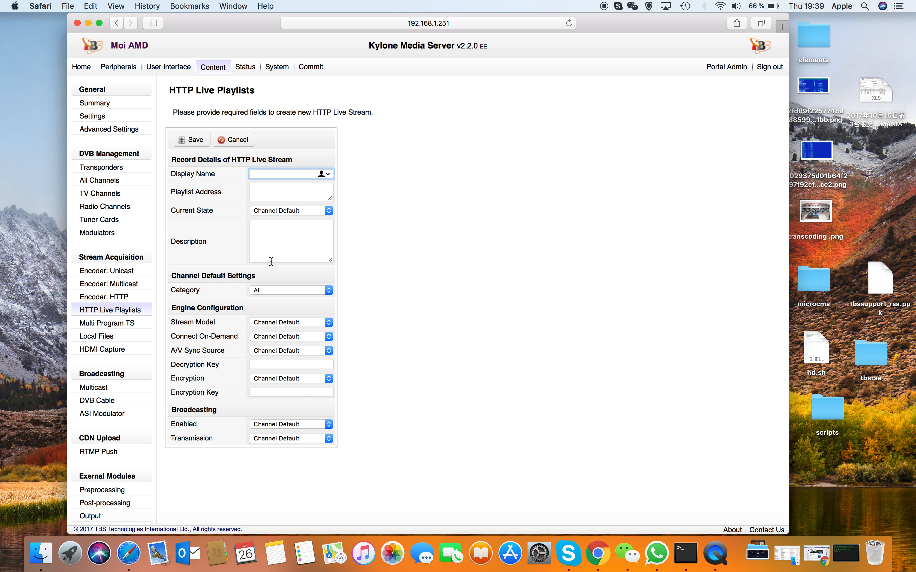
pyautogui.click(127, 324)
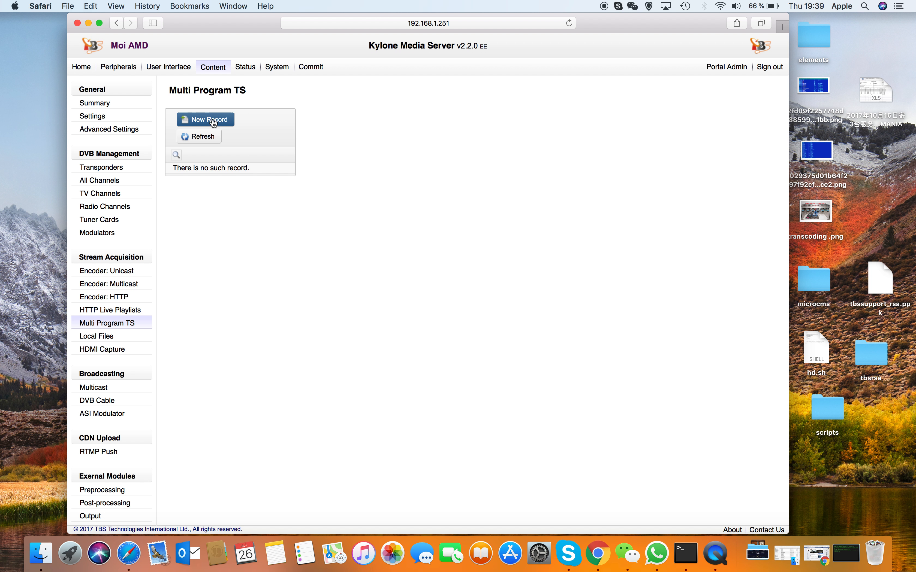
pyautogui.click(200, 136)
pyautogui.click(206, 119)
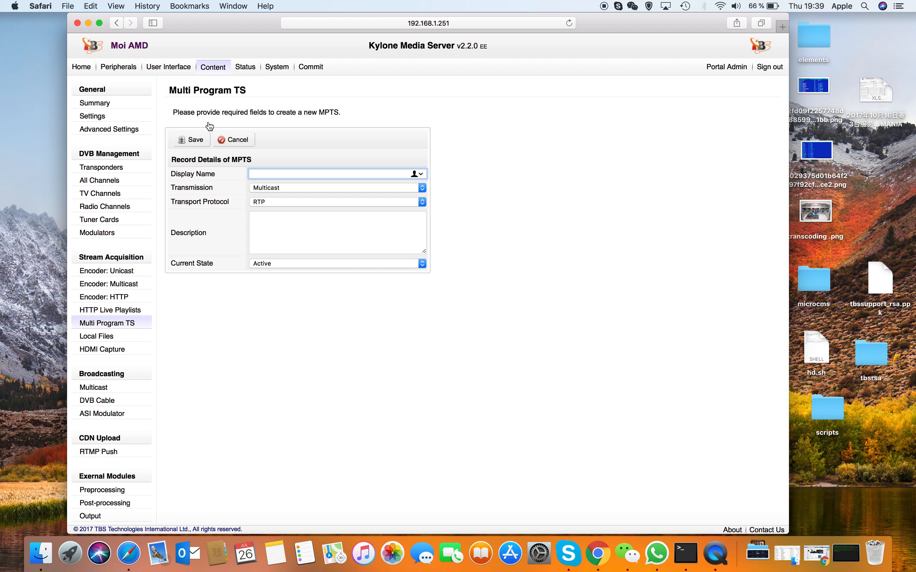
# Step: Check the Multi Program TS record's transmission and transport protocol options, keeping Multicast and RTP
pyautogui.click(279, 188)
pyautogui.click(291, 189)
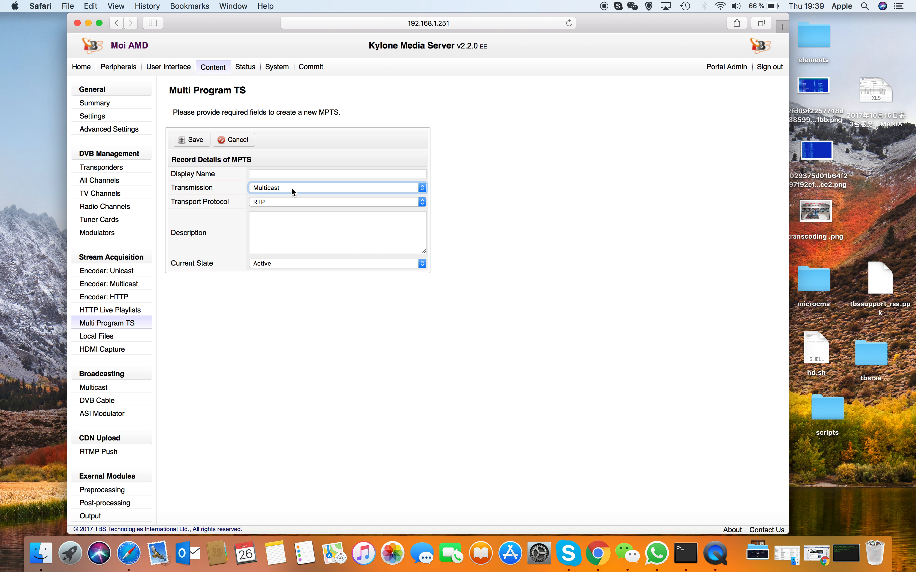
pyautogui.click(288, 202)
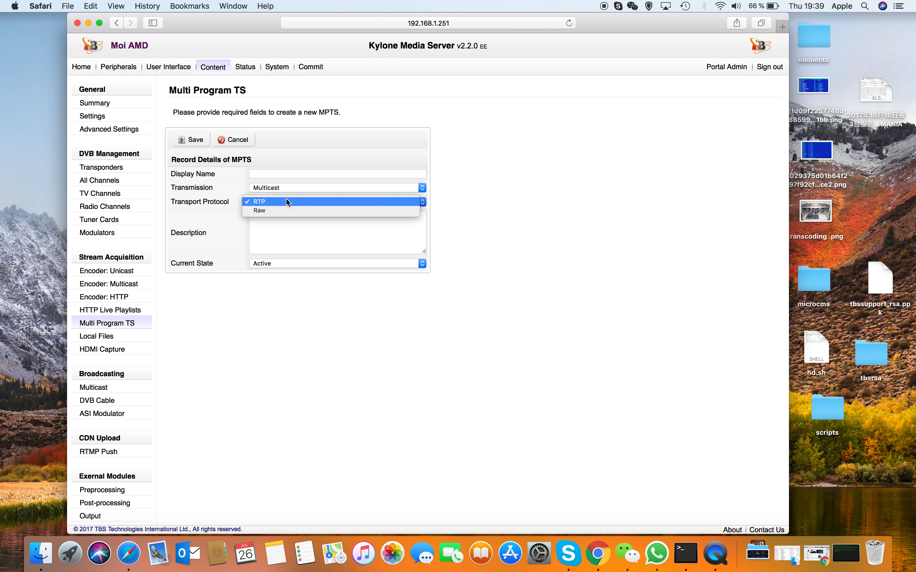
pyautogui.click(175, 202)
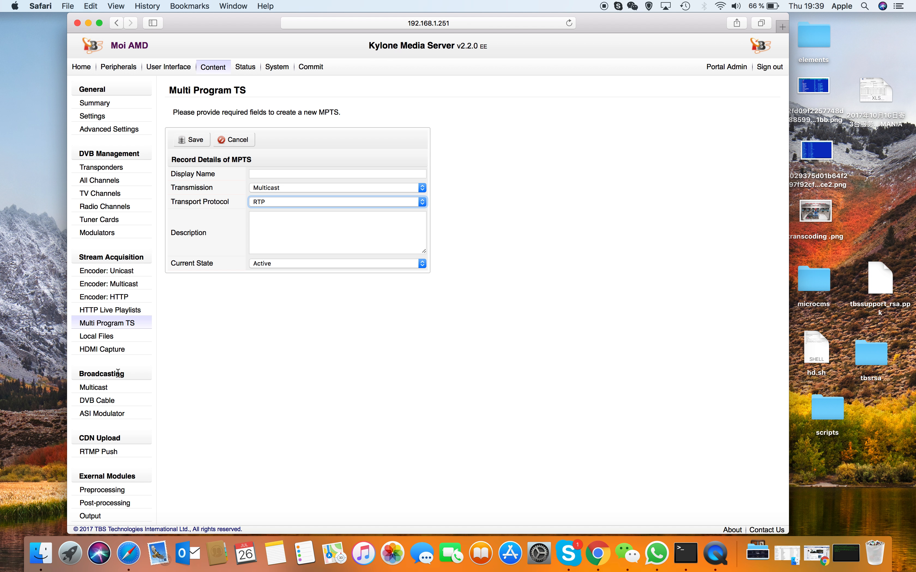
# Step: View the HDMI Capture list and the CDN Upload RTMP Push list, refreshing the RTMP Push records
pyautogui.click(108, 353)
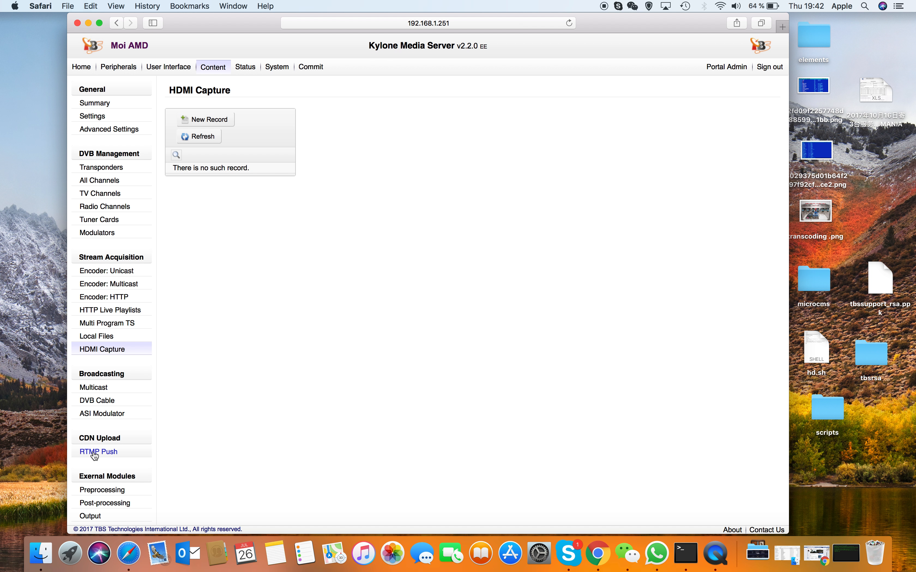
pyautogui.click(109, 450)
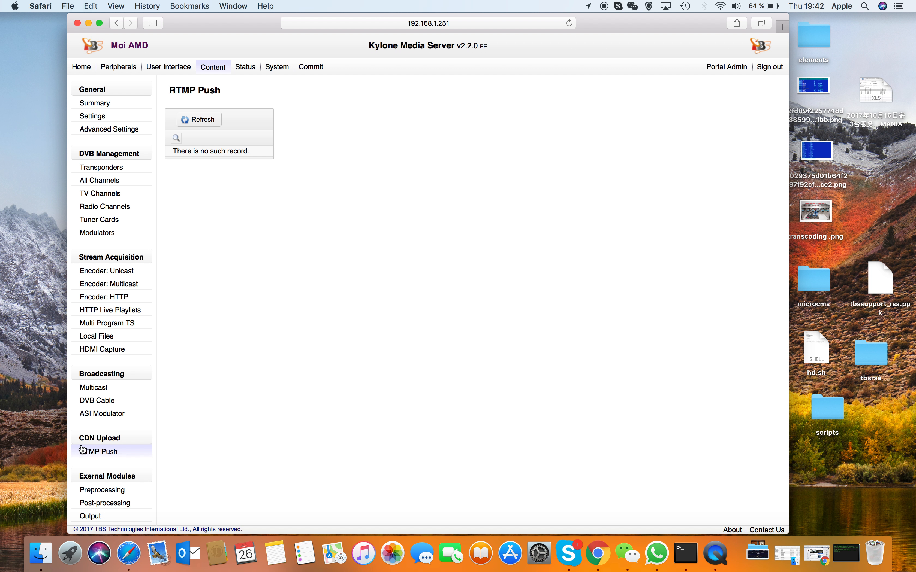
pyautogui.click(197, 121)
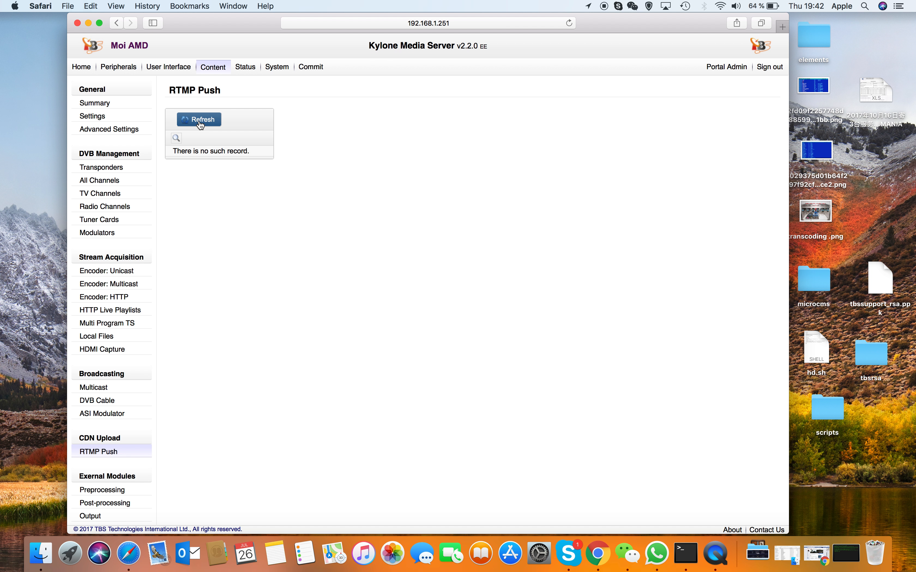
pyautogui.click(200, 122)
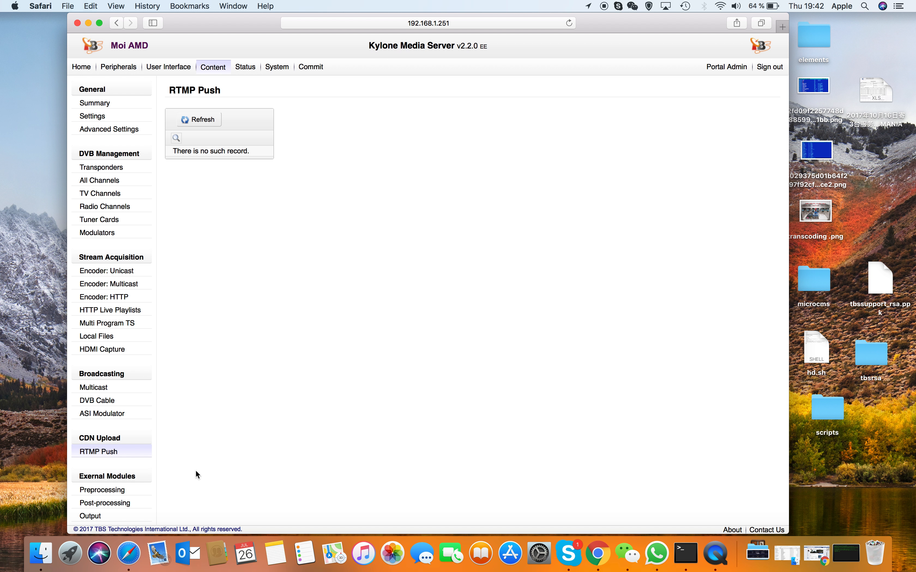
# Step: Open the decrypt record in the Preprocessing external modules and review its input, output, CA and CAMD options
pyautogui.click(100, 492)
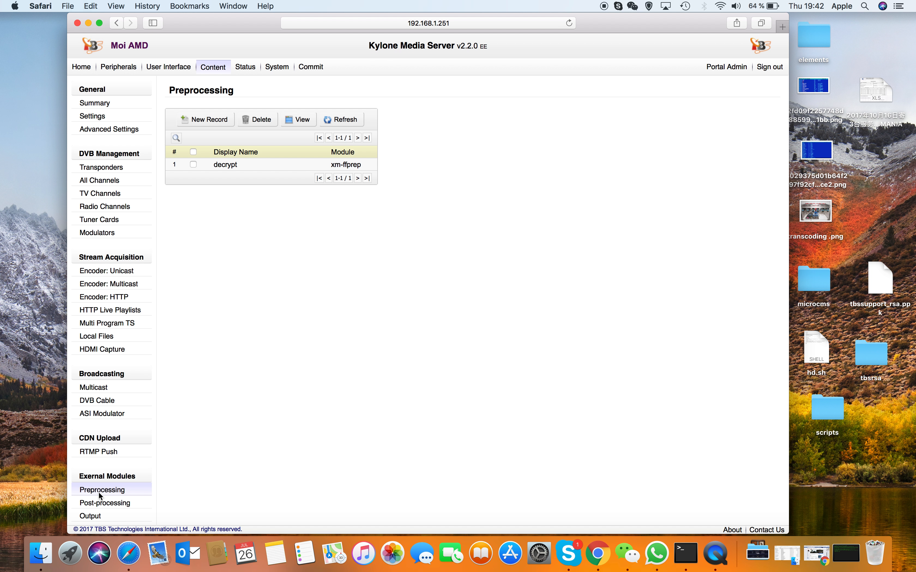
pyautogui.click(229, 165)
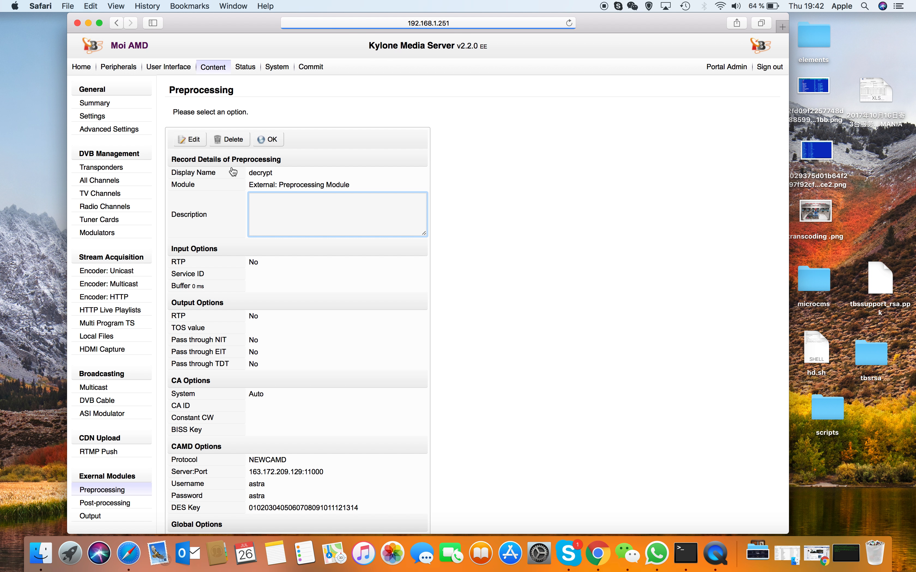
pyautogui.scroll(-2, 311, 305)
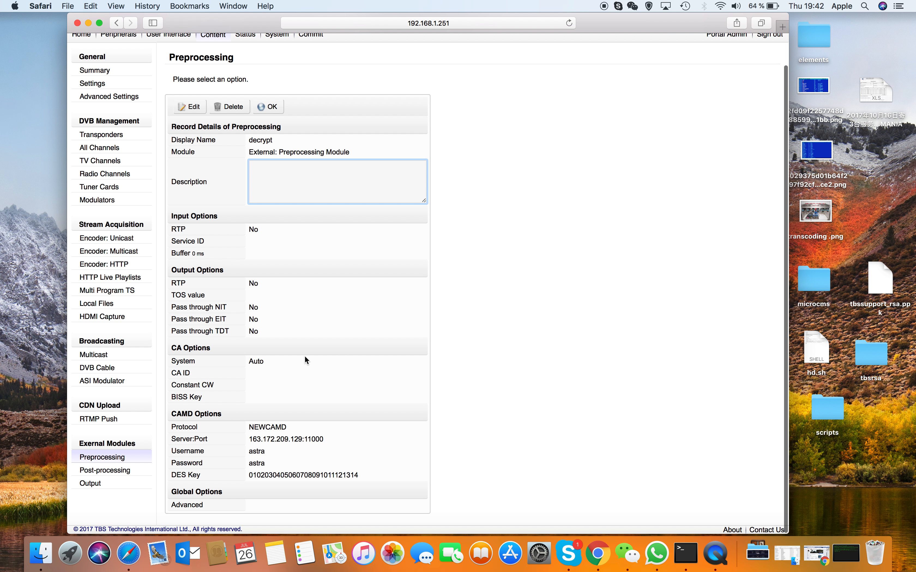
pyautogui.scroll(2, 259, 384)
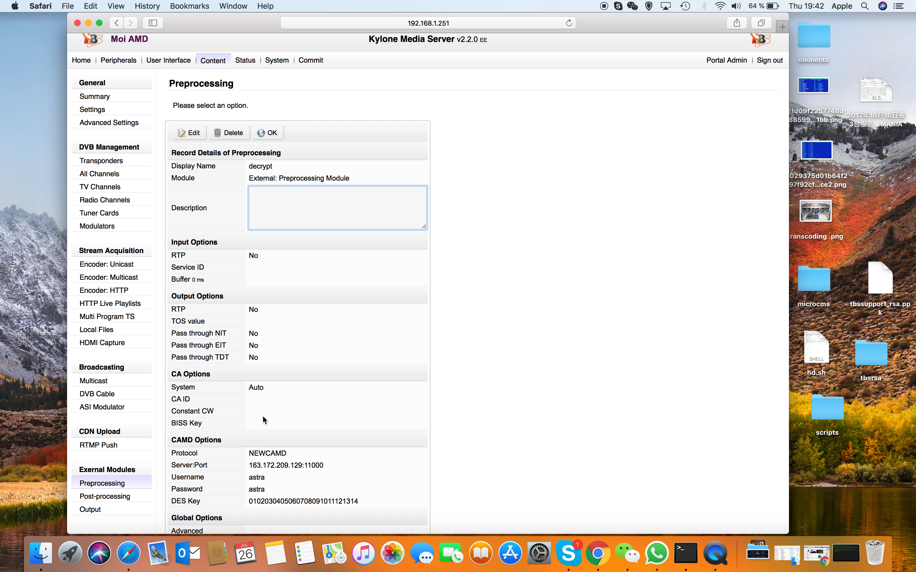
pyautogui.scroll(1, 263, 416)
# Step: Fill in a new preprocessing record named "decryption" with the External: Preprocessing Module and cancel it without saving
pyautogui.click(113, 503)
pyautogui.click(116, 491)
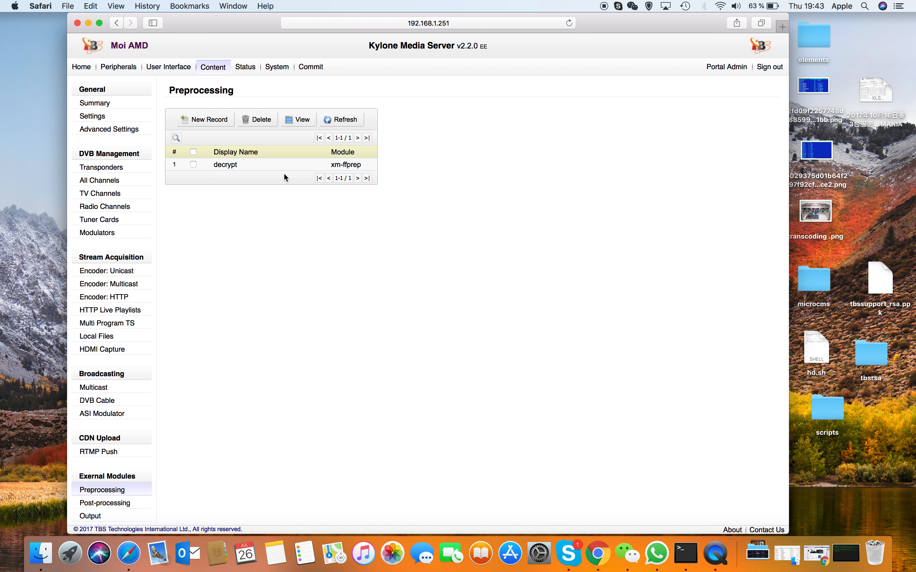
pyautogui.click(201, 120)
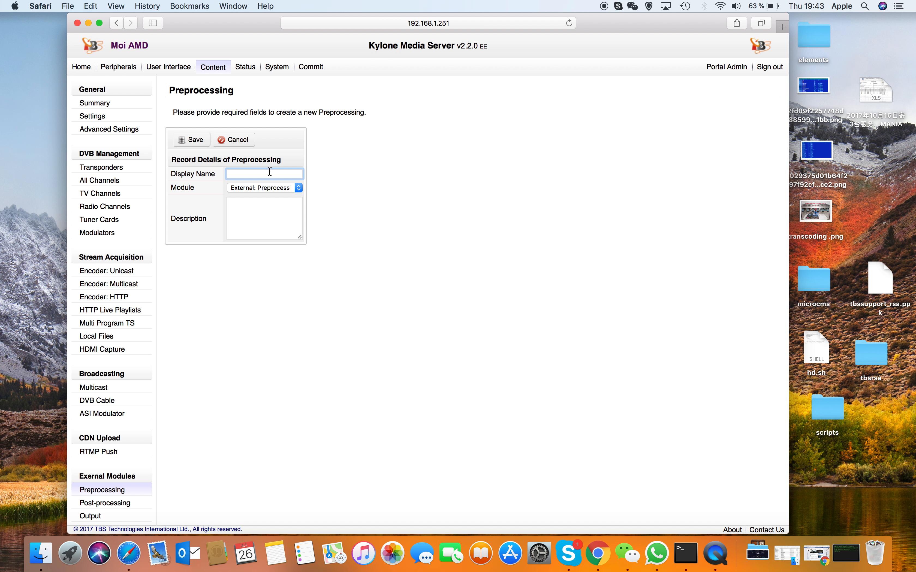
pyautogui.write('decryption')
pyautogui.click(273, 190)
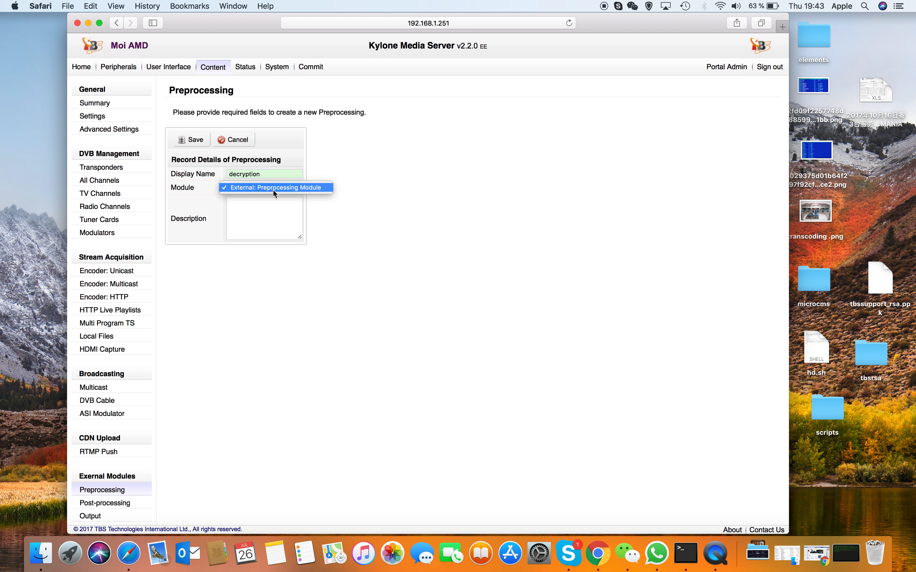
pyautogui.click(272, 189)
pyautogui.click(244, 140)
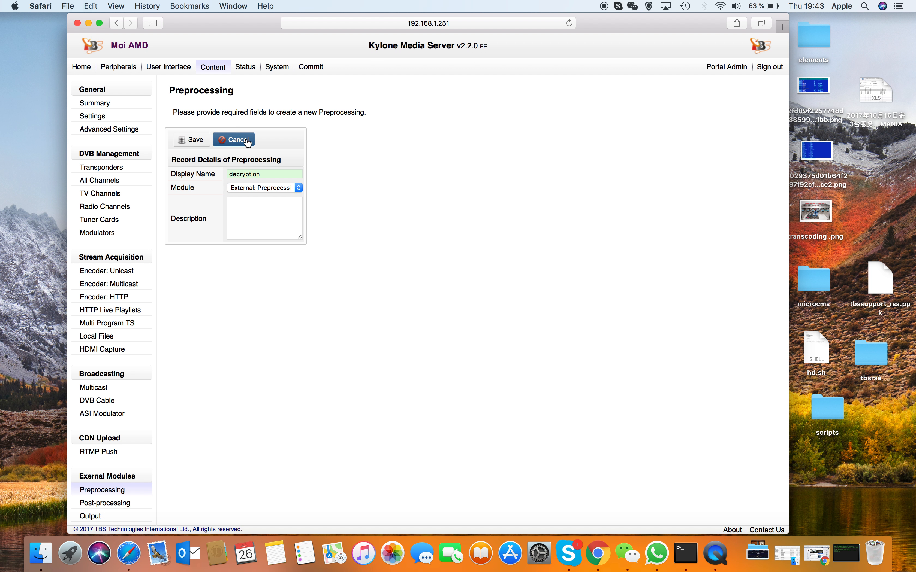
# Step: Open the decrypt preprocessing record for editing, check its CAMD protocol options, and cancel back to the record details
pyautogui.click(225, 166)
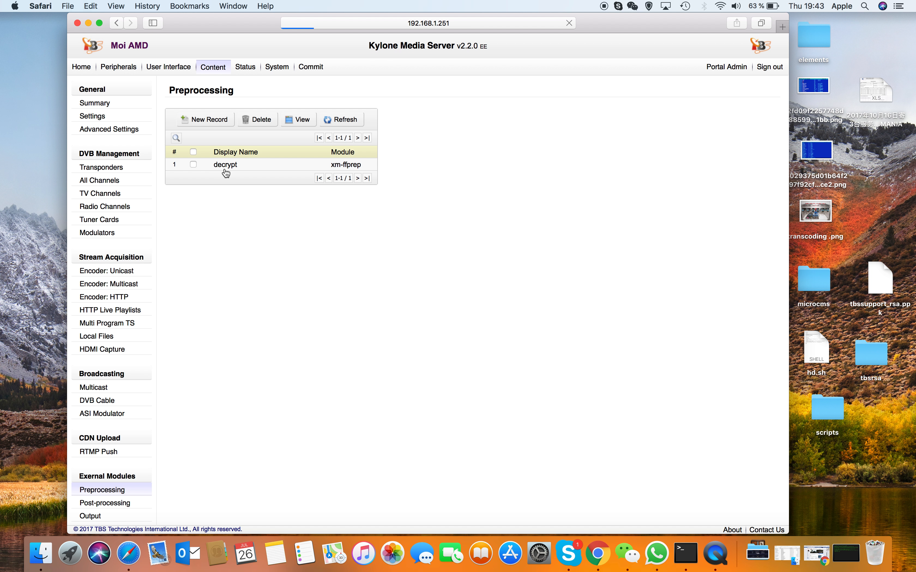
pyautogui.scroll(-2, 279, 340)
pyautogui.click(189, 106)
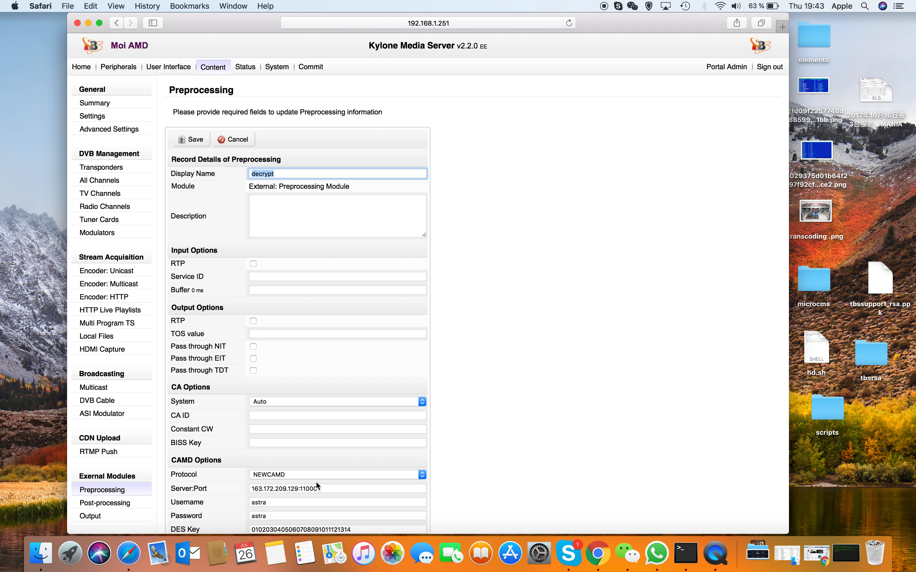
pyautogui.scroll(-3, 316, 481)
pyautogui.click(336, 418)
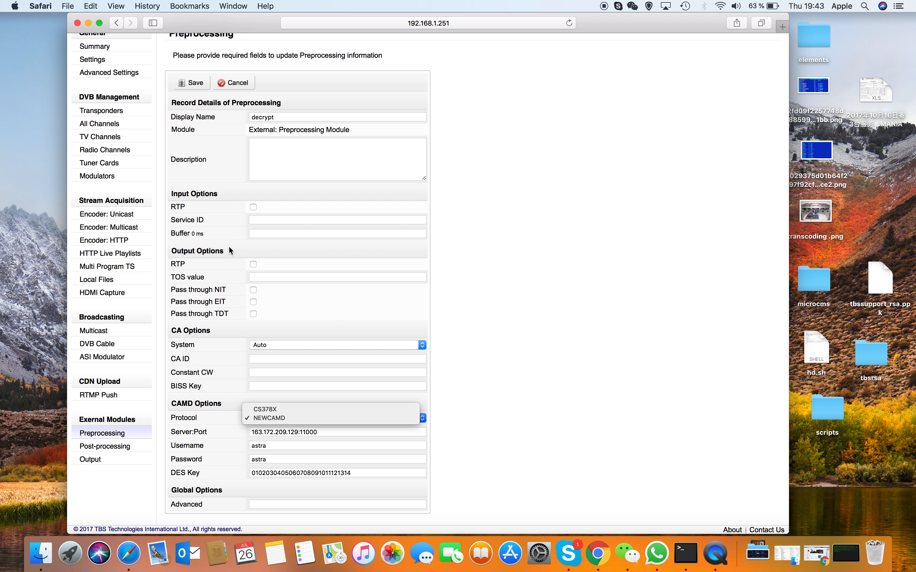
pyautogui.click(245, 84)
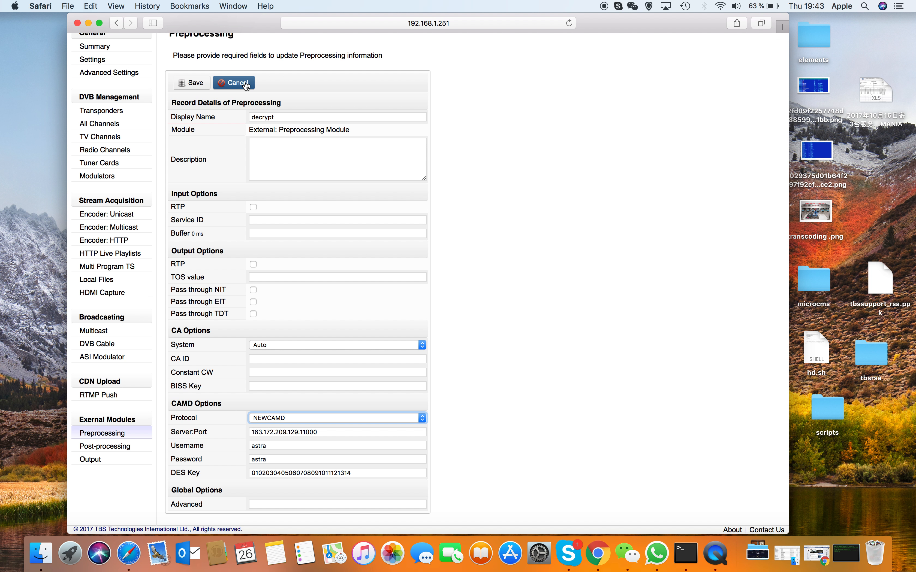
pyautogui.click(245, 84)
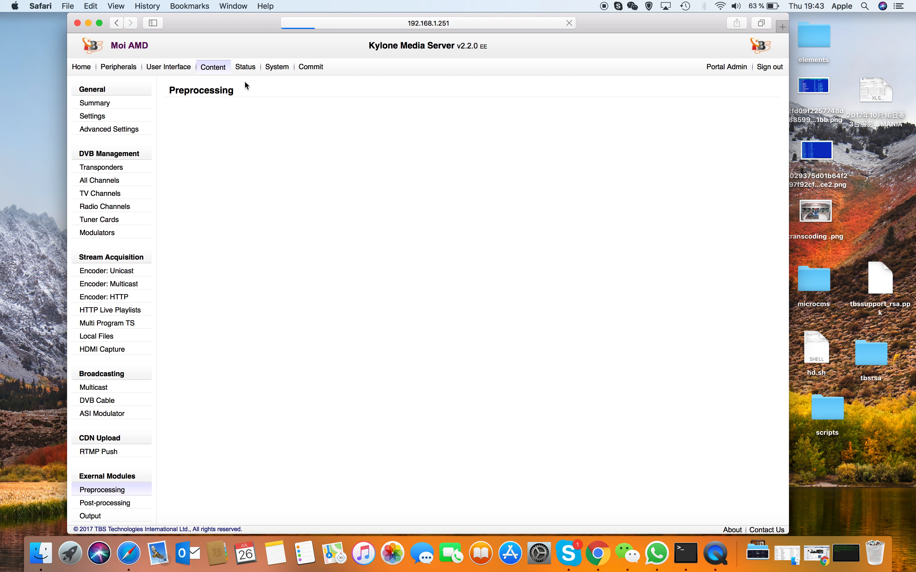
pyautogui.scroll(-2, 282, 345)
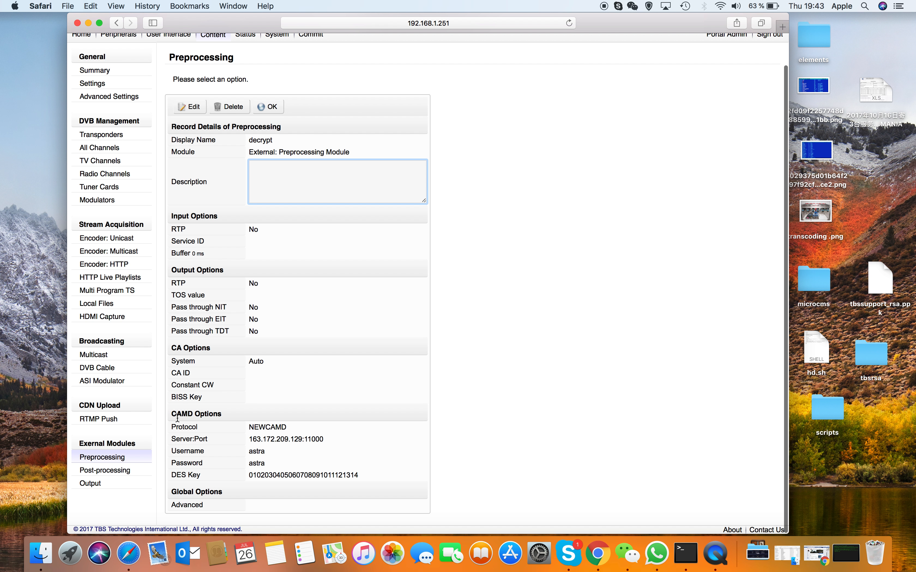
# Step: Open the cputranscode record under Post-processing for editing and review its input, video, audio and bitrate options
pyautogui.click(117, 470)
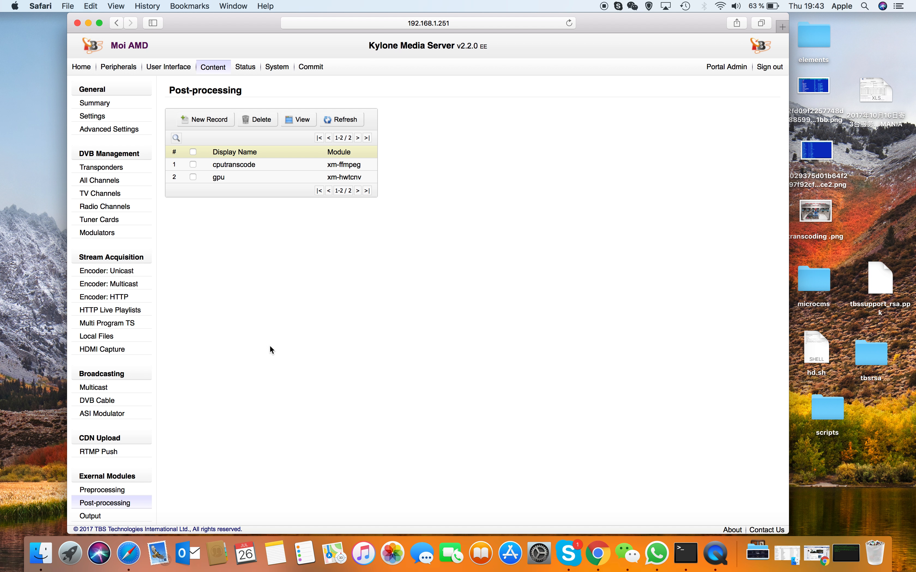
pyautogui.click(241, 167)
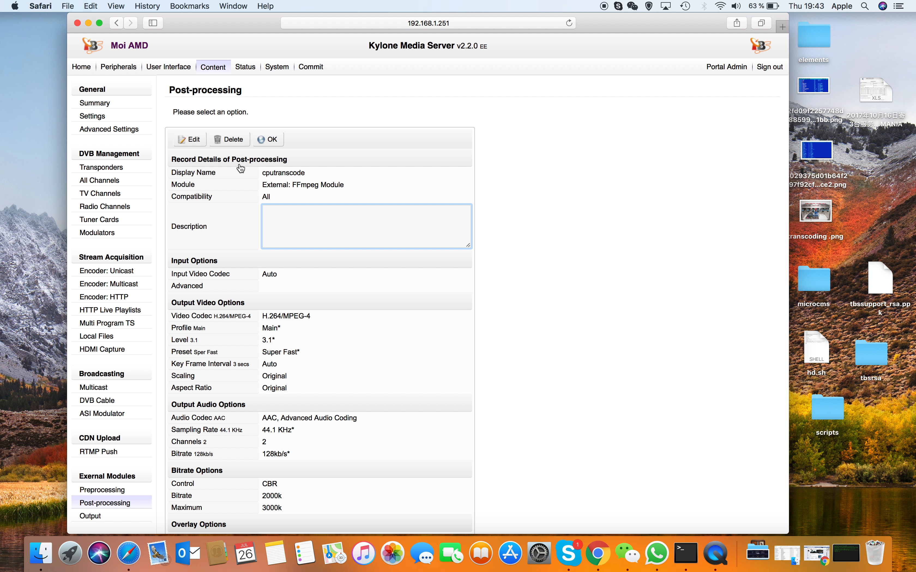
pyautogui.scroll(-2, 241, 167)
pyautogui.click(189, 113)
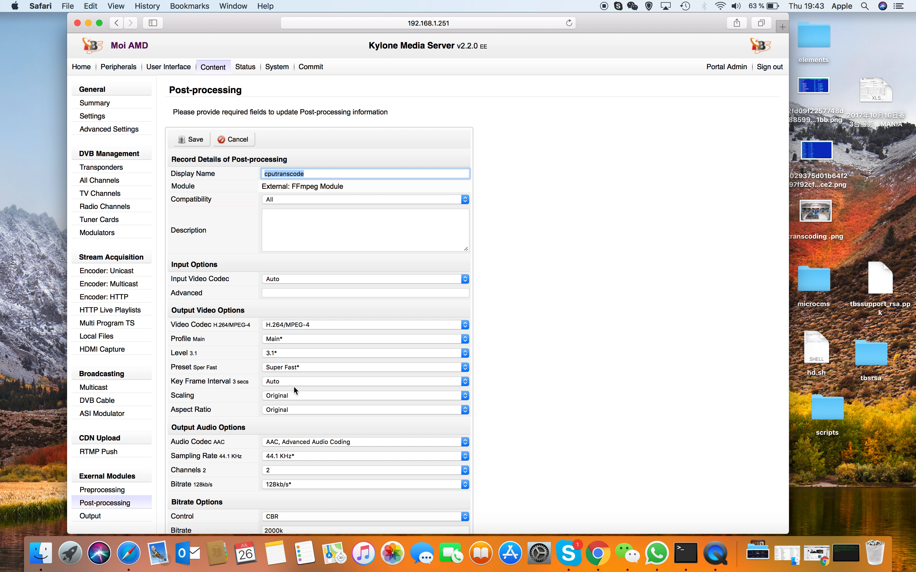
pyautogui.scroll(-5, 307, 386)
pyautogui.scroll(5, 307, 385)
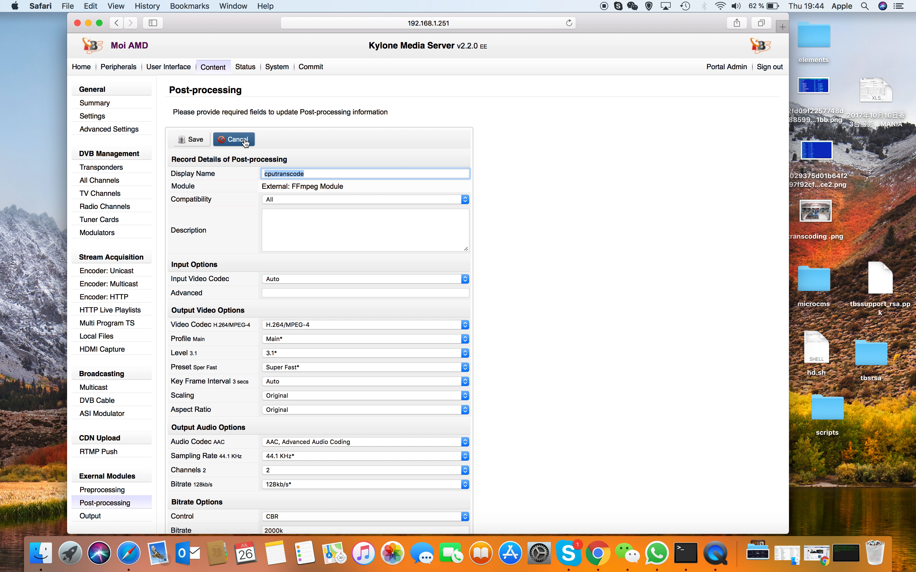
# Step: Cancel editing the cputranscode record without saving and review its record details down to the global options
pyautogui.click(246, 142)
pyautogui.scroll(-3, 241, 344)
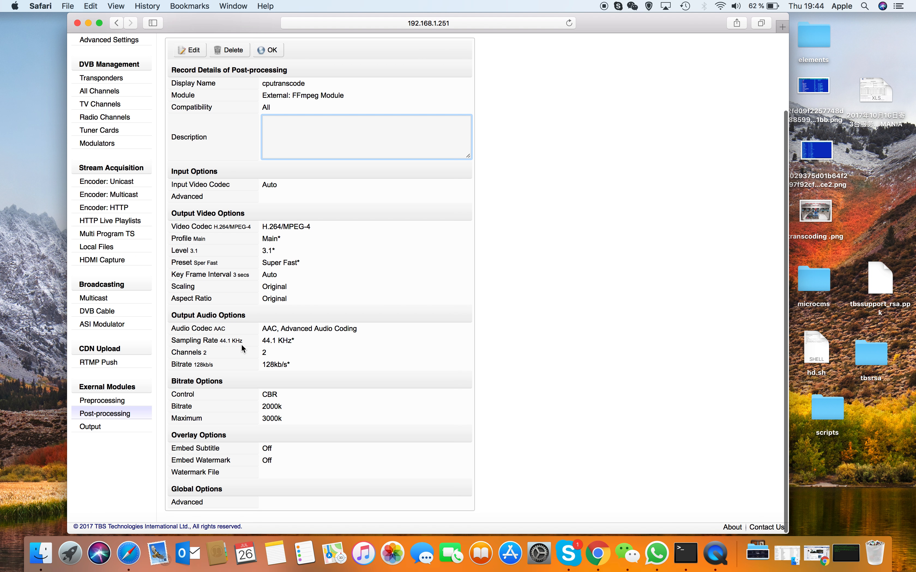
# Step: Open the "output" record in the Output external modules, review its hardware, input, profile and HLS options, and return to the list
pyautogui.click(91, 431)
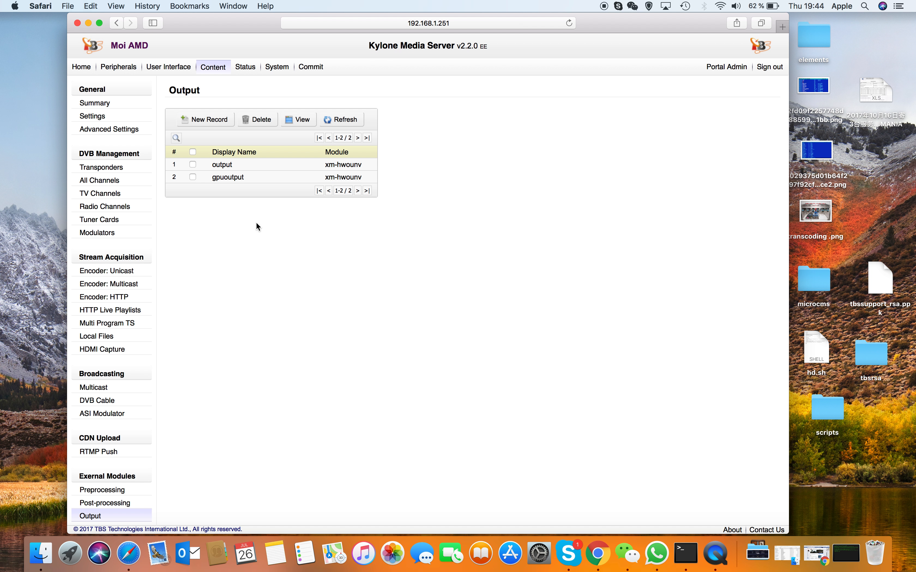
pyautogui.click(226, 177)
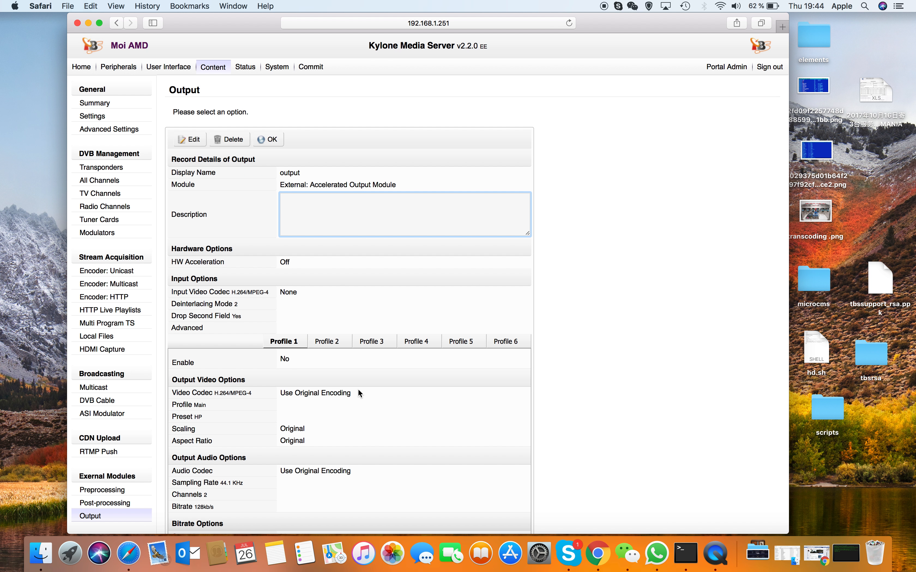
pyautogui.scroll(-5, 358, 393)
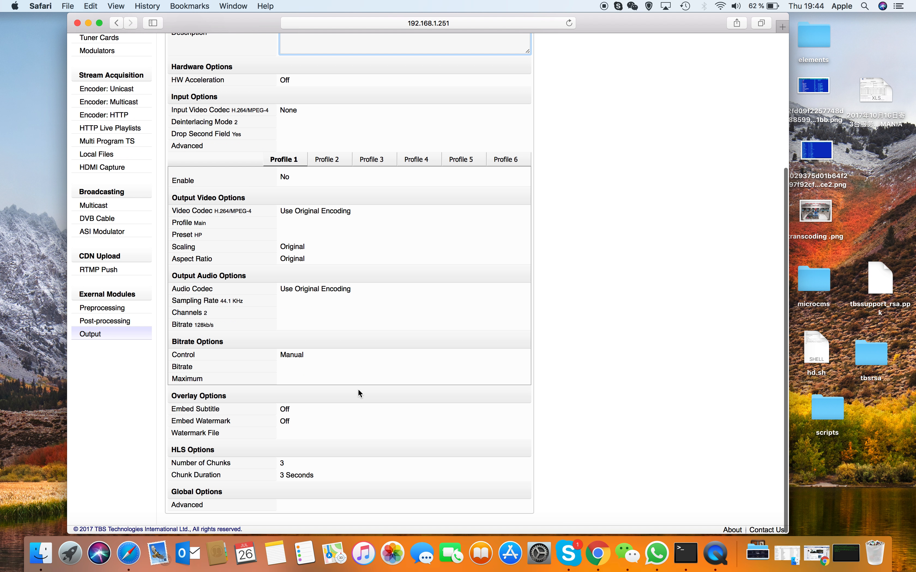
pyautogui.scroll(5, 359, 391)
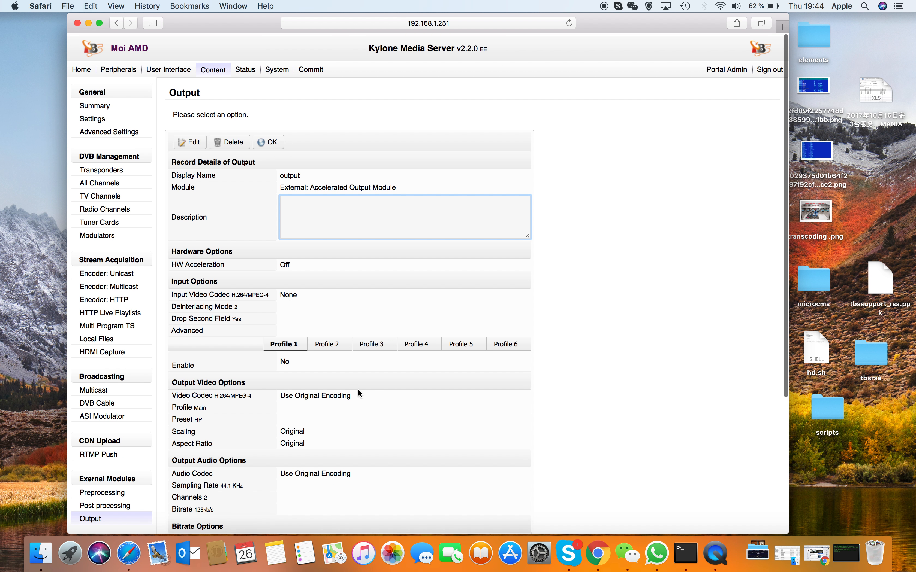
pyautogui.click(267, 142)
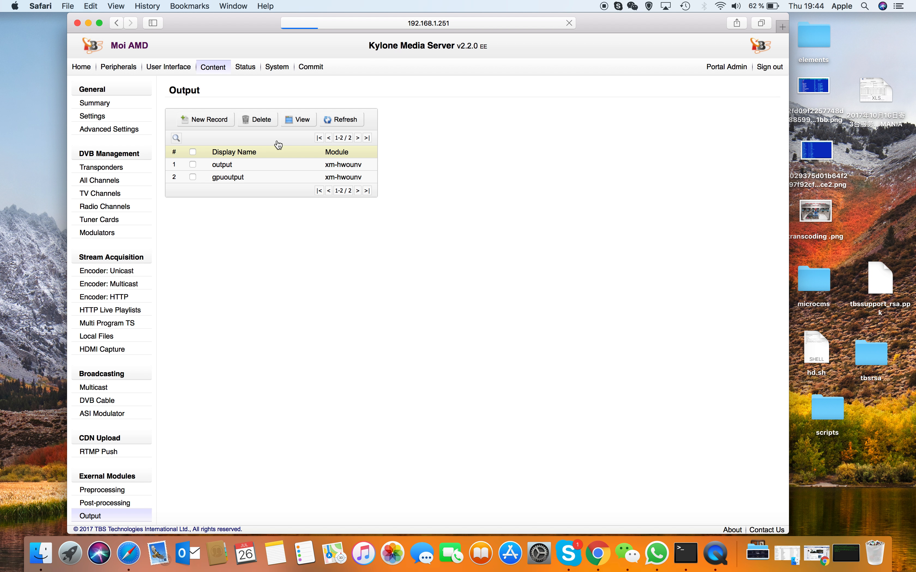
# Step: Open the gpuoutput record, look through Profiles 2 to 6 and the overlay and HLS options, and return to the output list
pyautogui.click(231, 176)
pyautogui.click(333, 343)
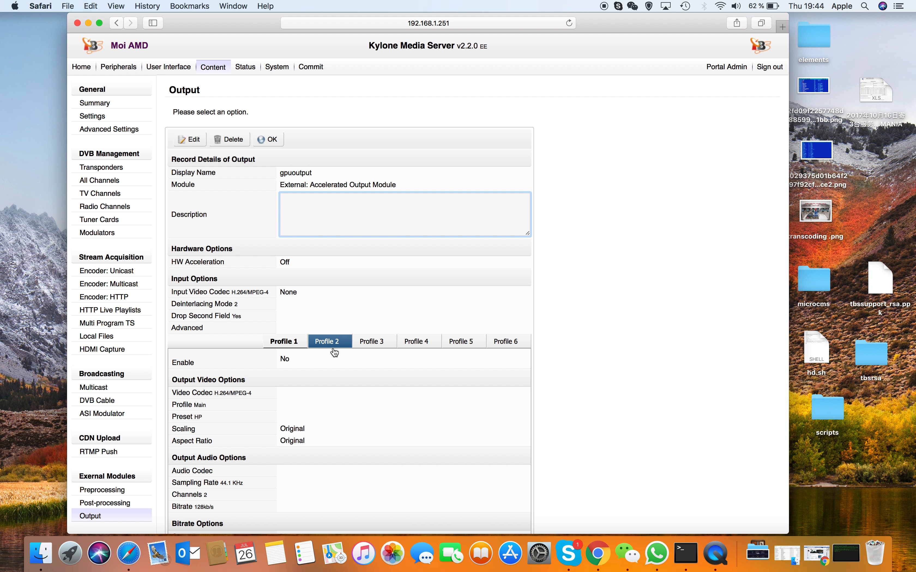
pyautogui.click(373, 343)
pyautogui.click(419, 343)
pyautogui.click(461, 342)
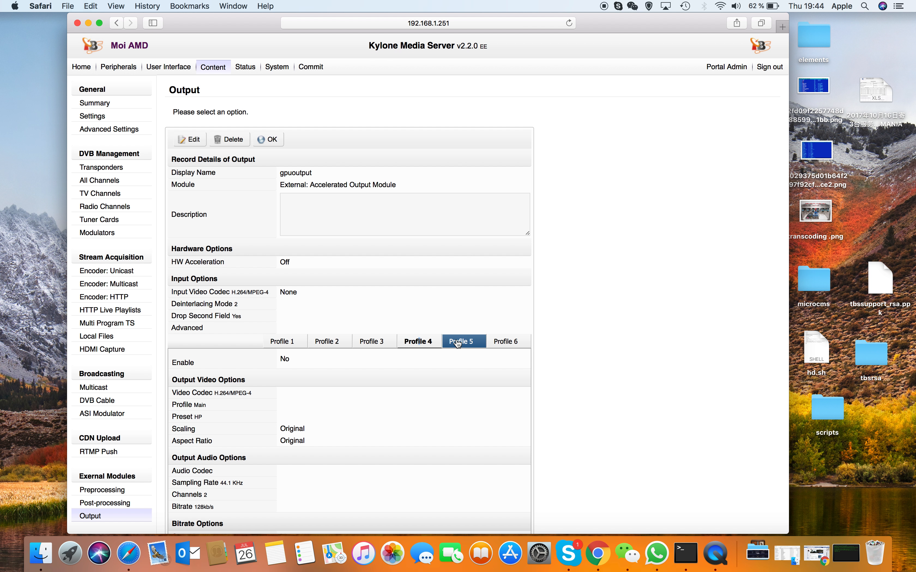
pyautogui.click(507, 341)
pyautogui.scroll(-5, 238, 264)
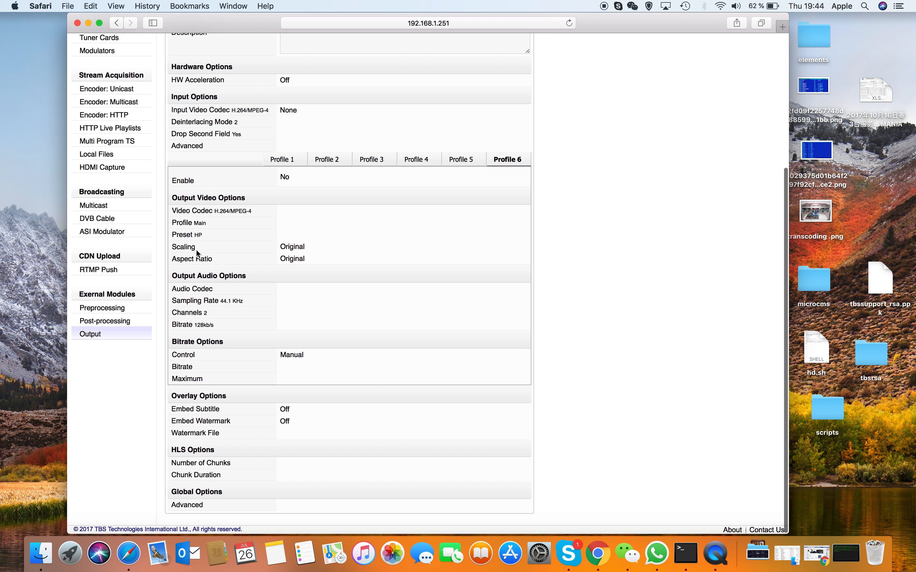
pyautogui.scroll(-1, 252, 439)
pyautogui.scroll(1, 239, 458)
pyautogui.scroll(10, 239, 458)
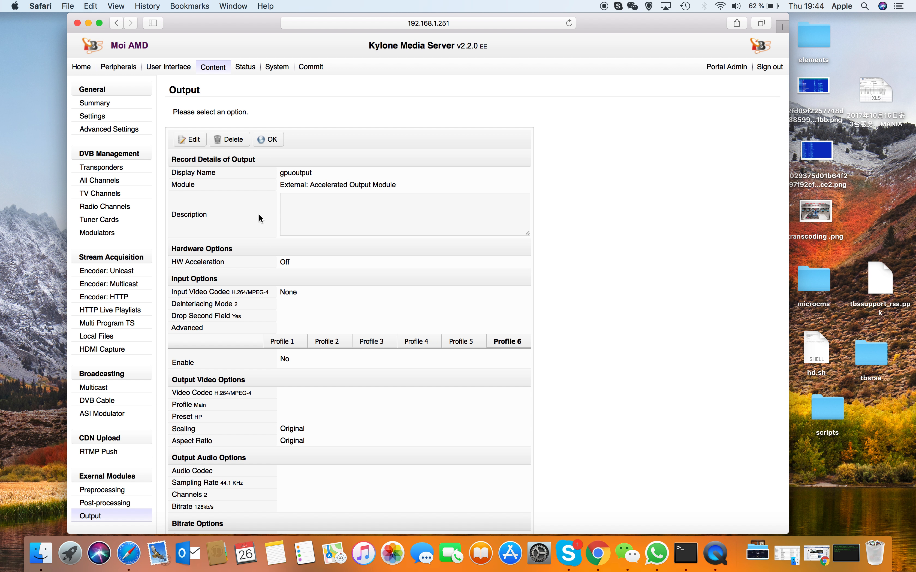
pyautogui.click(272, 147)
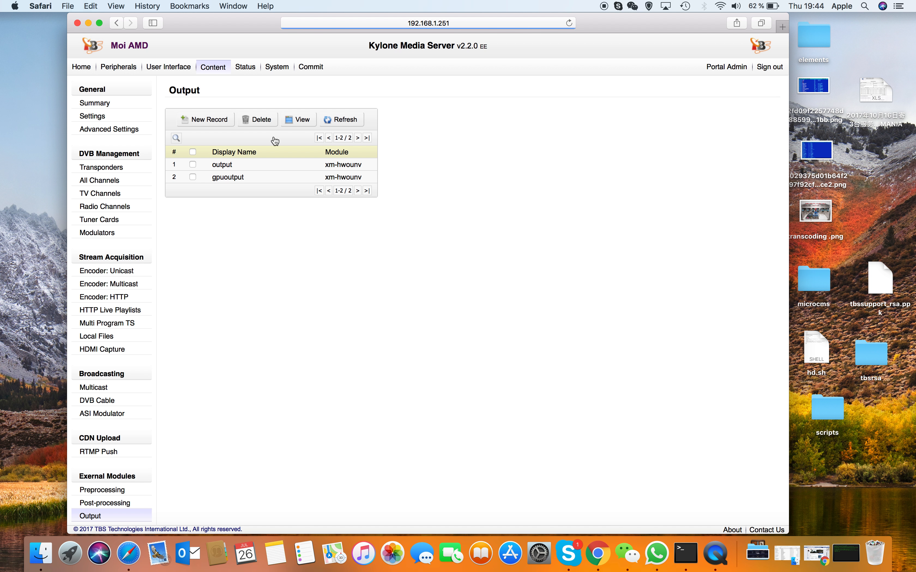
# Step: Check the media server status with its transponders and preprocessing streams, and look through the Live TV/Radio channel list
pyautogui.click(246, 67)
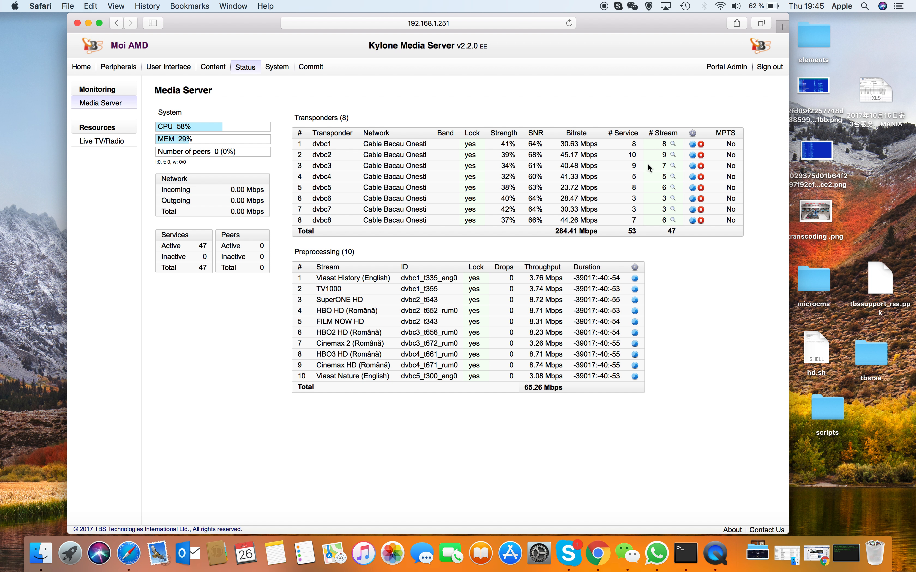
pyautogui.moveTo(672, 145)
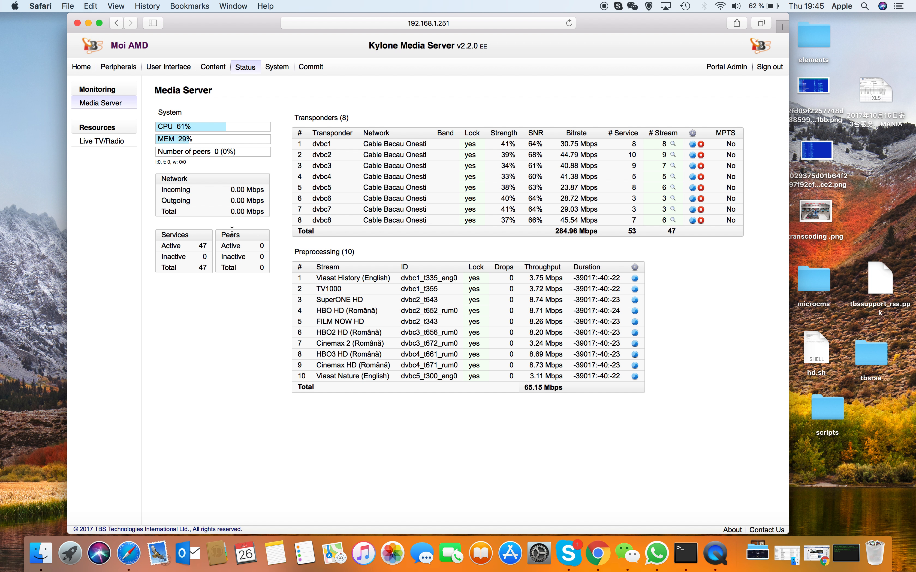
pyautogui.click(108, 144)
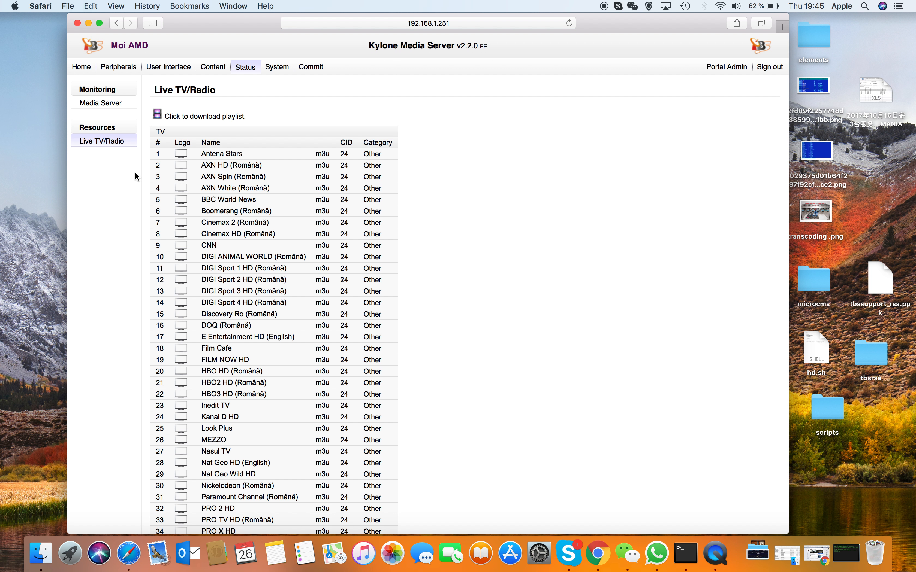
pyautogui.scroll(-5, 118, 216)
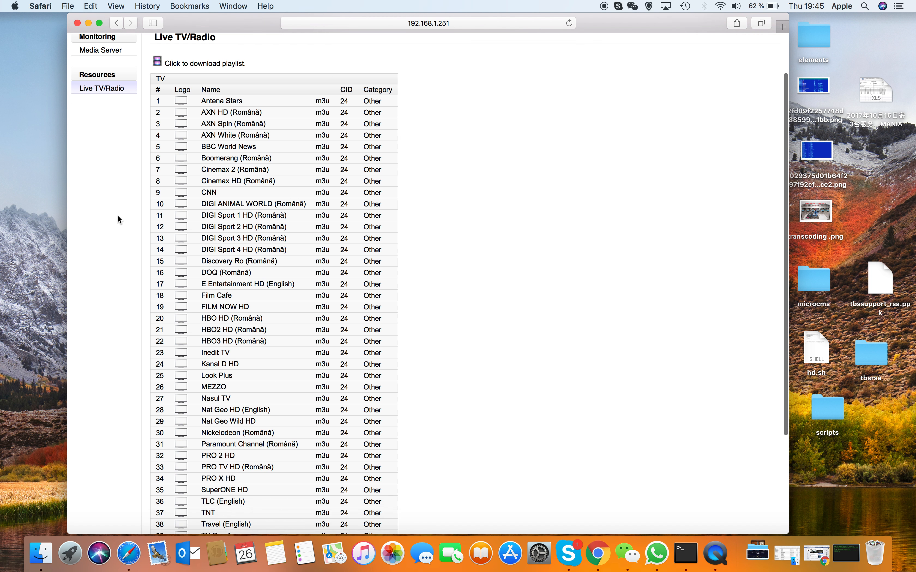
pyautogui.scroll(5, 117, 215)
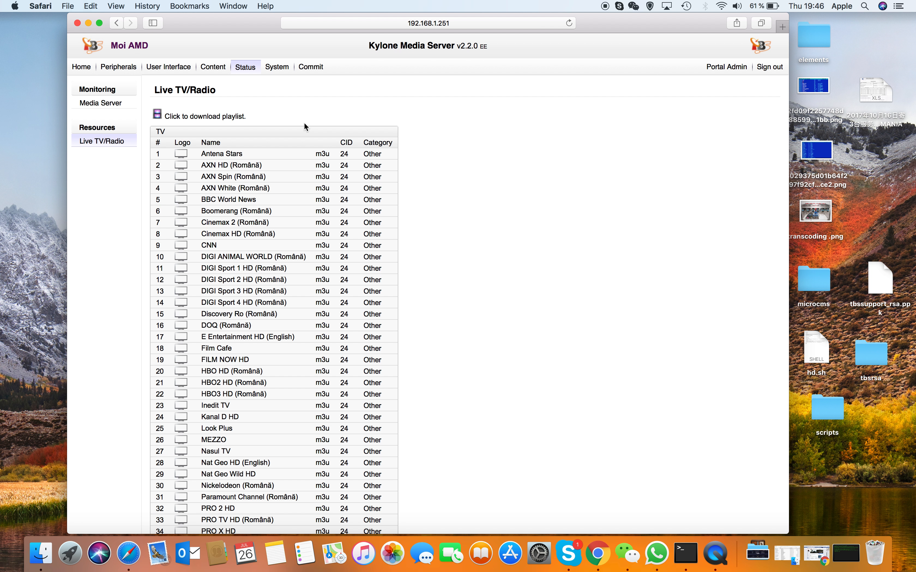
# Step: Review the general system settings and show the server's SSH session in Terminal before returning to Safari
pyautogui.click(279, 69)
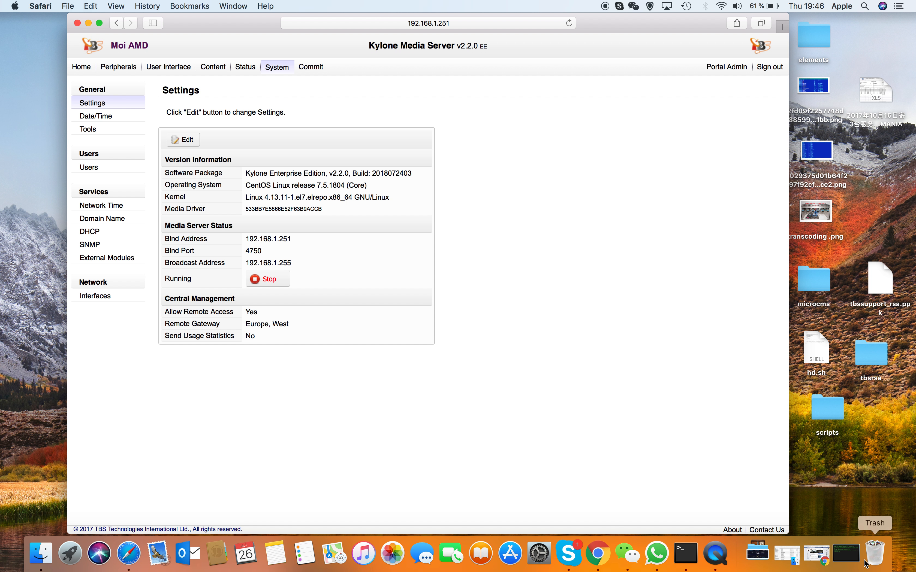
pyautogui.click(851, 564)
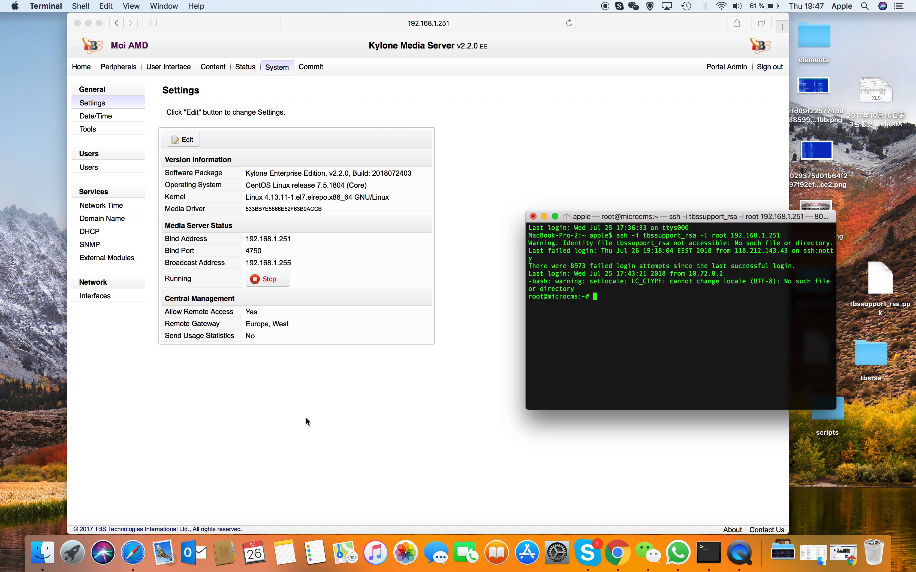
pyautogui.click(92, 170)
# Step: Look through the system's Date/Time settings, maintenance Tools and Users list
pyautogui.click(104, 118)
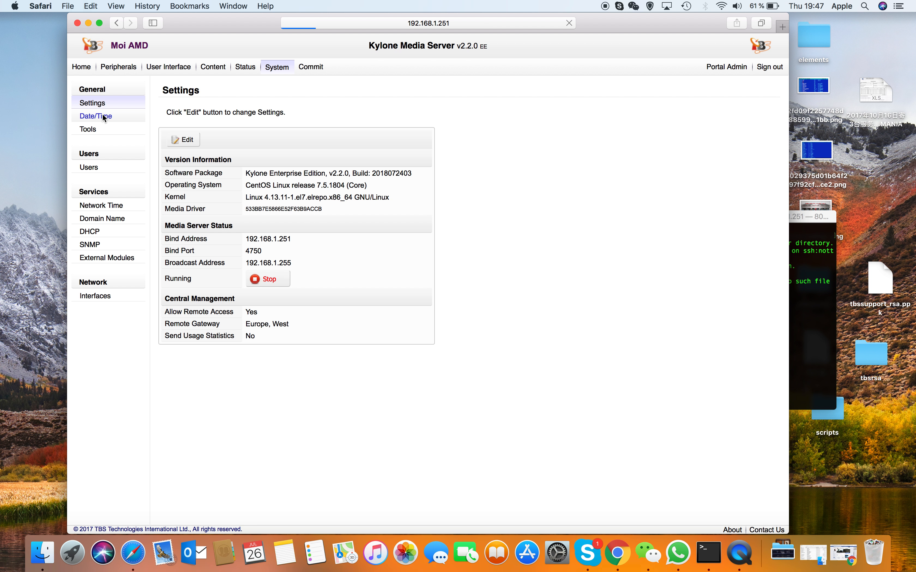
pyautogui.click(92, 131)
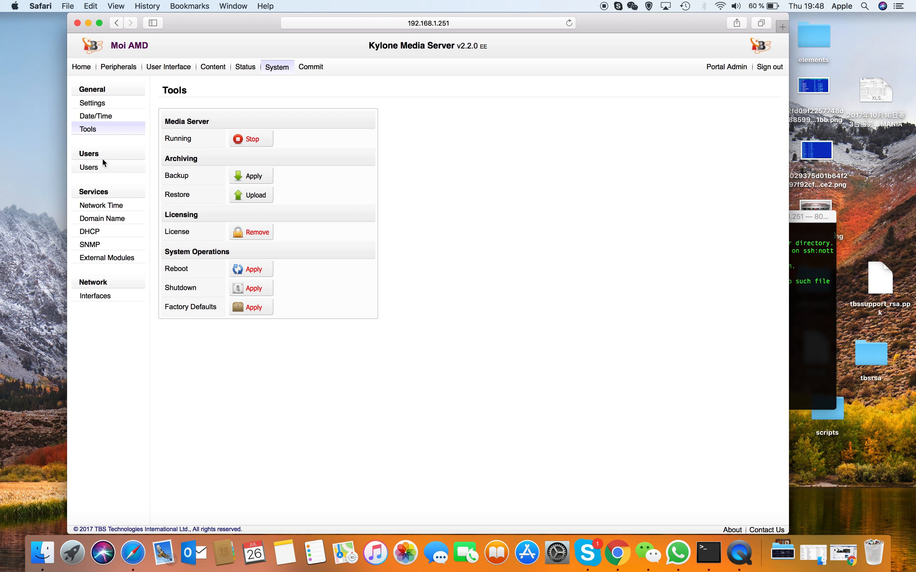
pyautogui.click(93, 169)
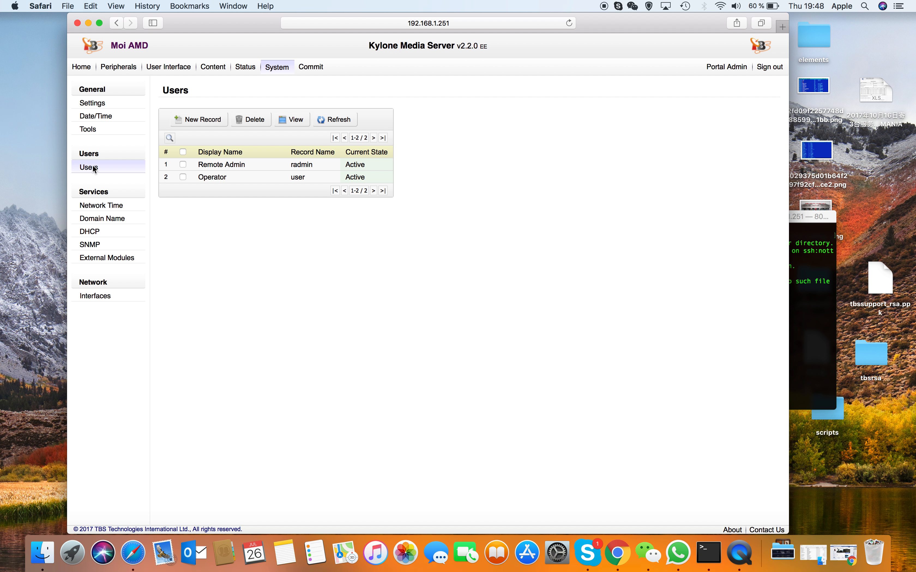
# Step: Review the system services: Network Time, Domain Name, DHCP, SNMP and External Modules
pyautogui.click(101, 205)
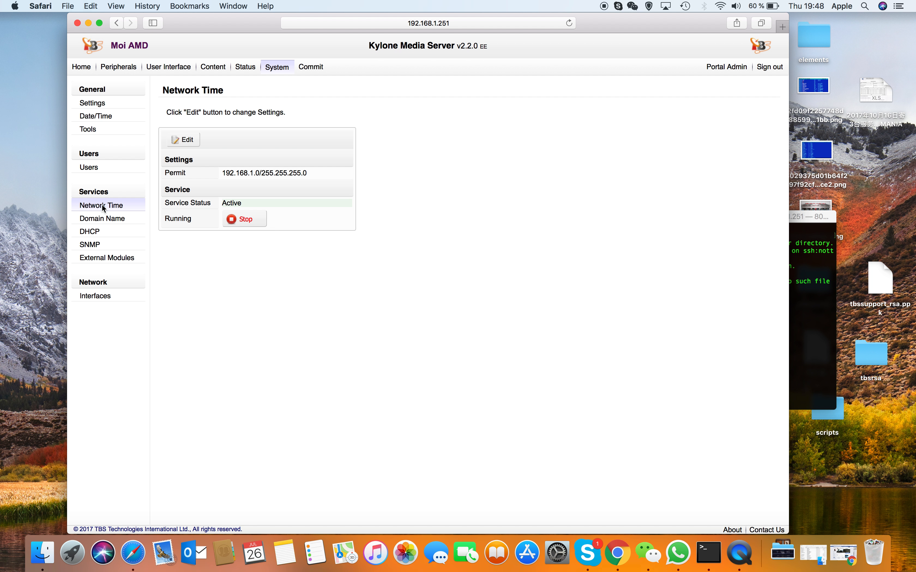
pyautogui.click(101, 220)
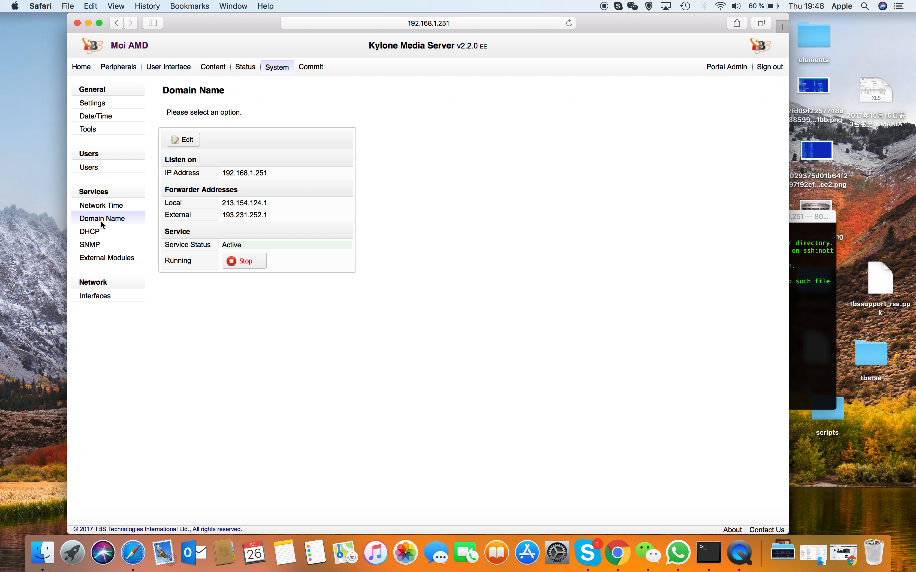
pyautogui.click(97, 230)
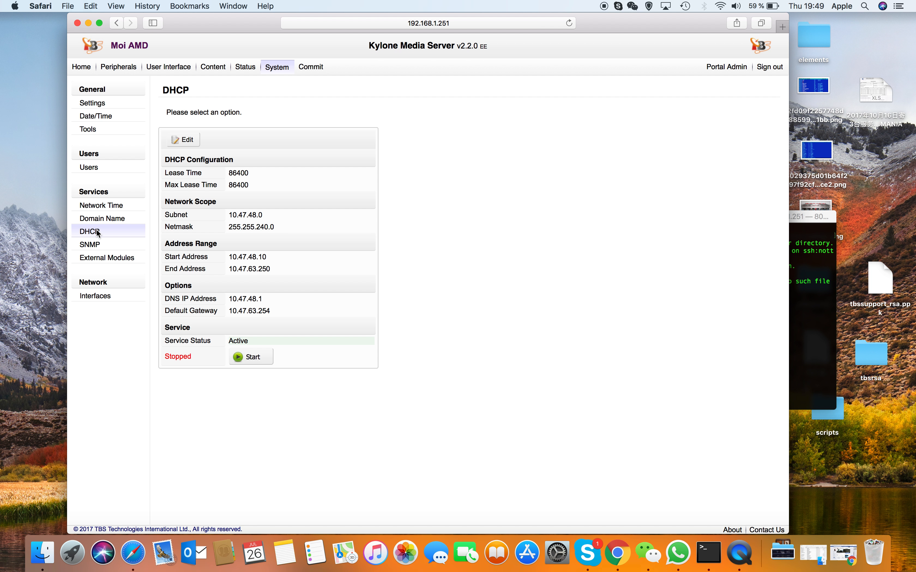
pyautogui.click(96, 245)
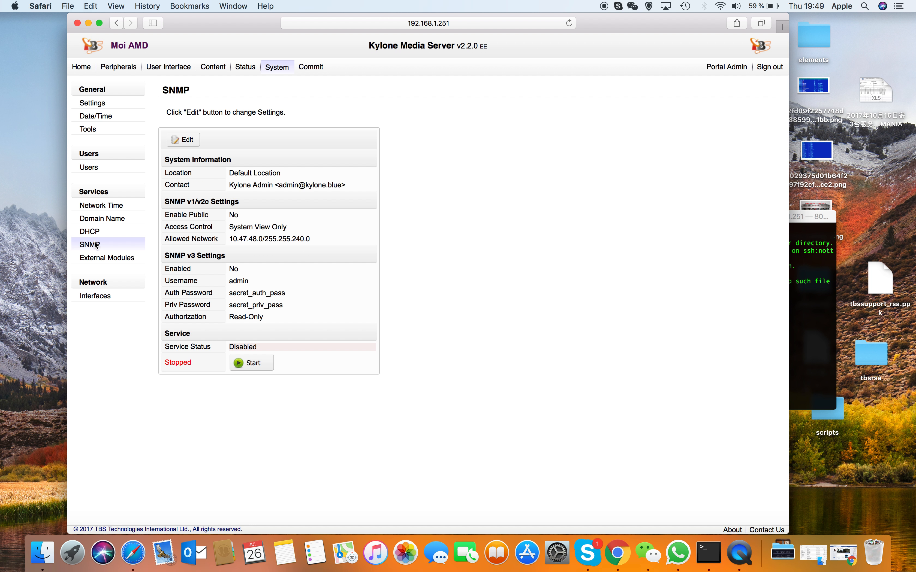
pyautogui.click(107, 259)
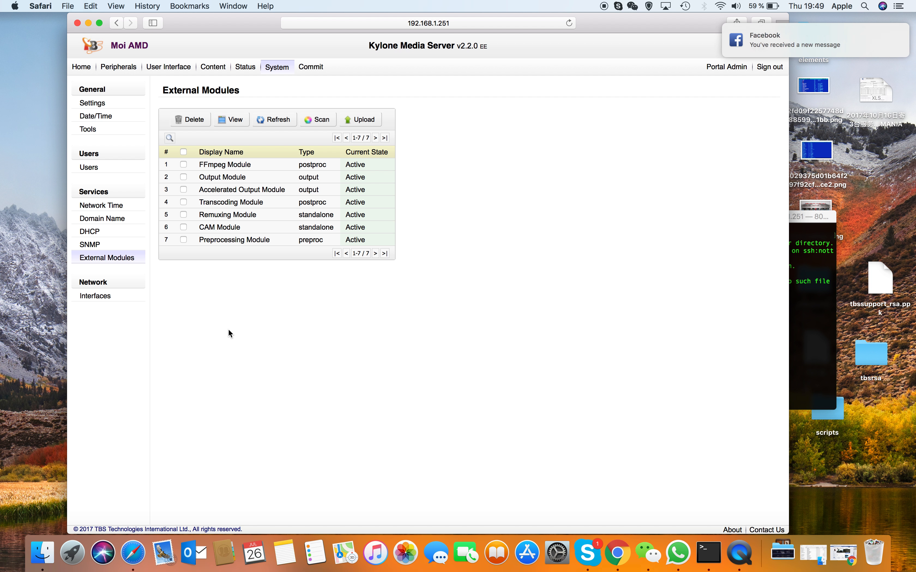
# Step: Review the network settings of the enp2s0 interface and open the Commit page
pyautogui.click(96, 297)
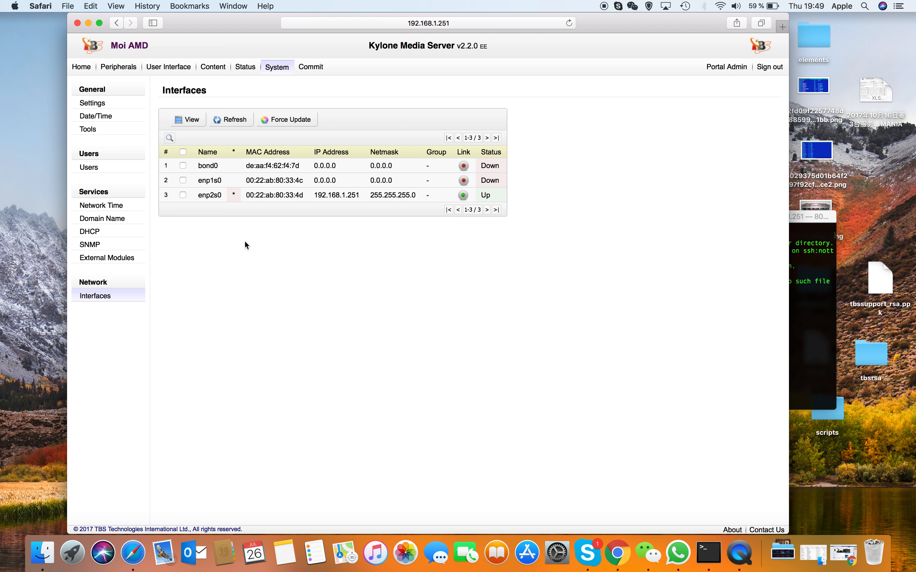
pyautogui.click(288, 195)
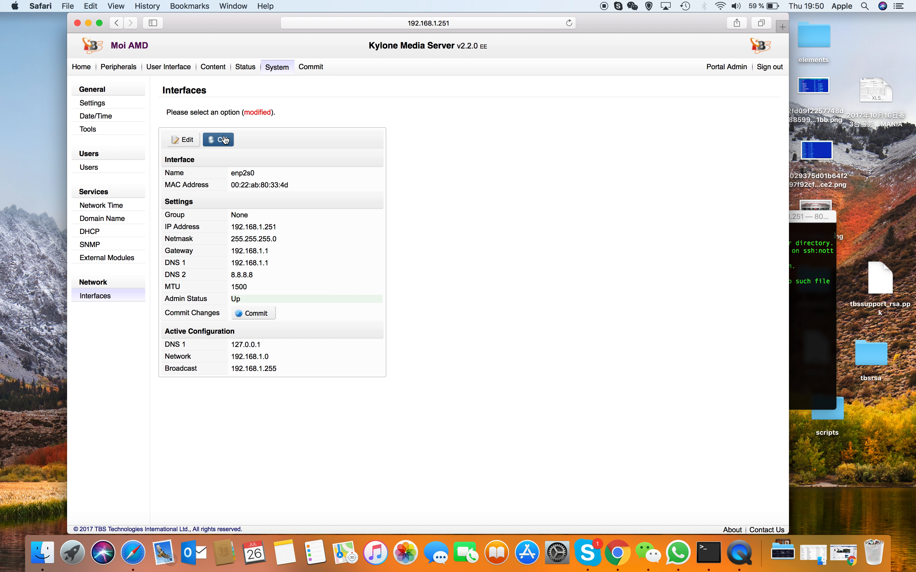
pyautogui.click(321, 67)
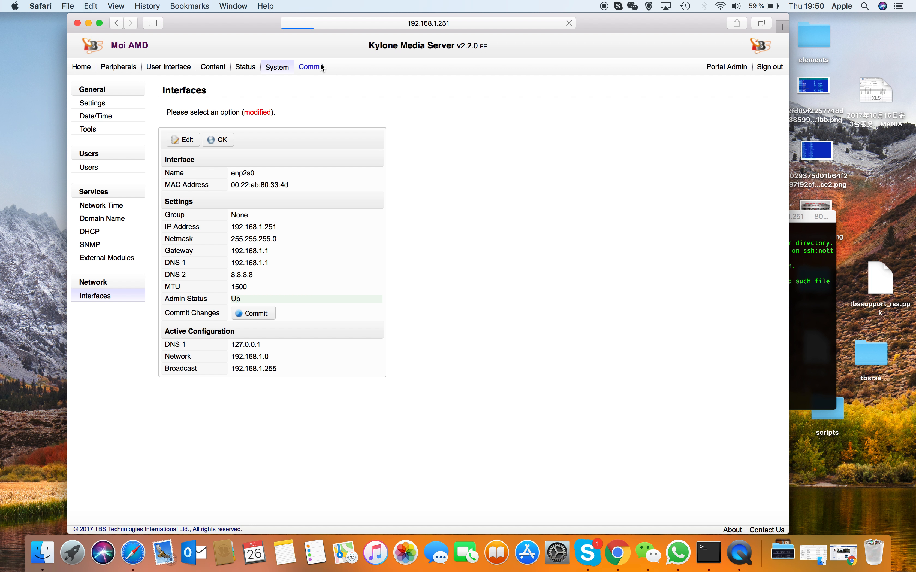